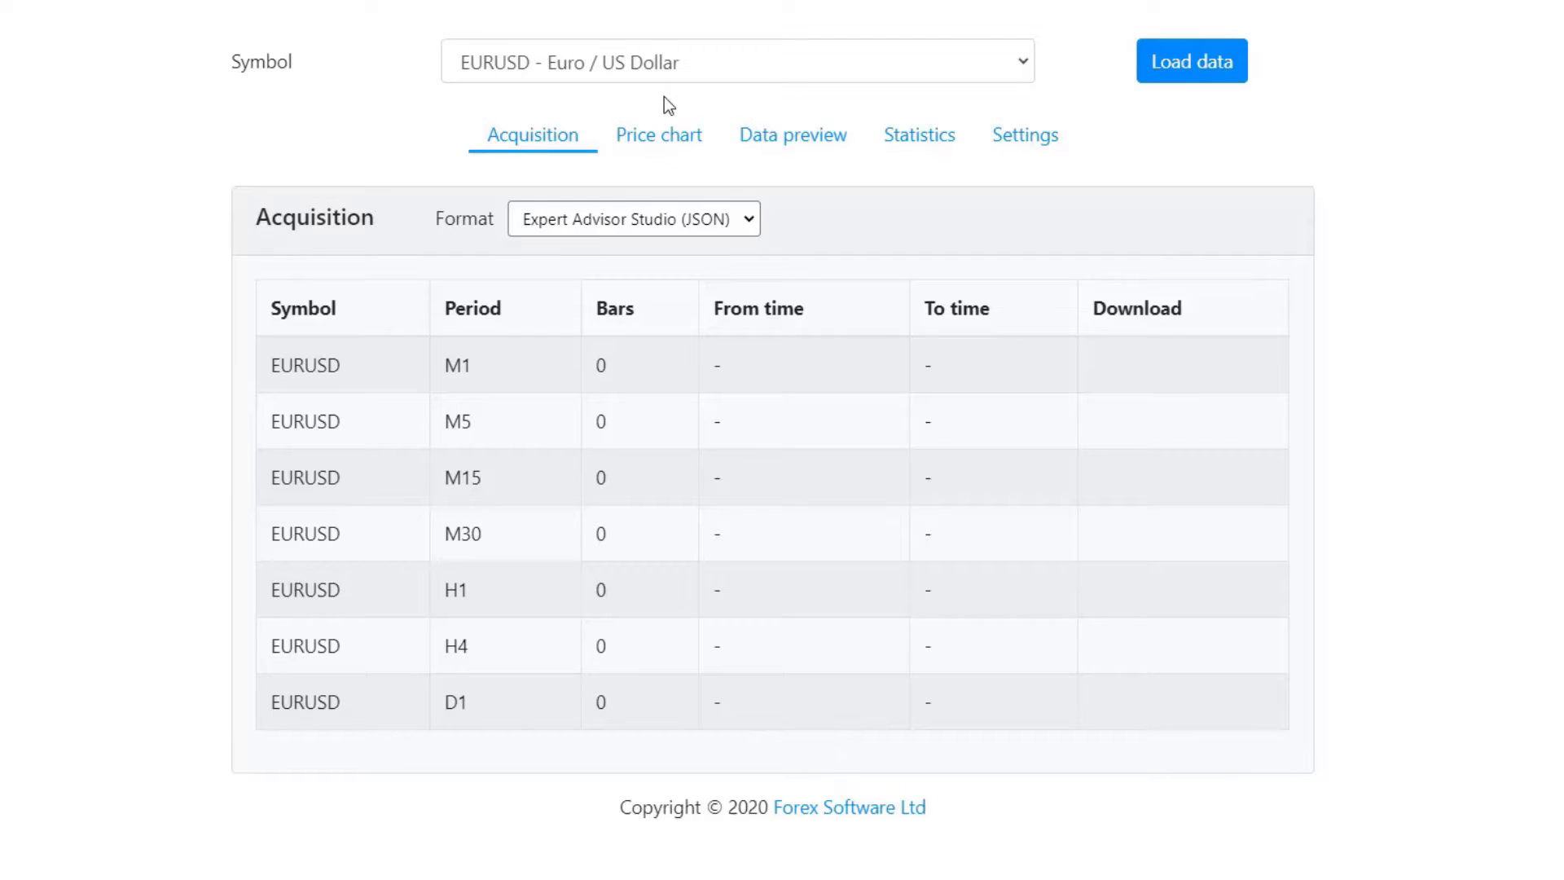
# Choose USDCAD as the symbol and load its historical data
pyautogui.click(1024, 55)
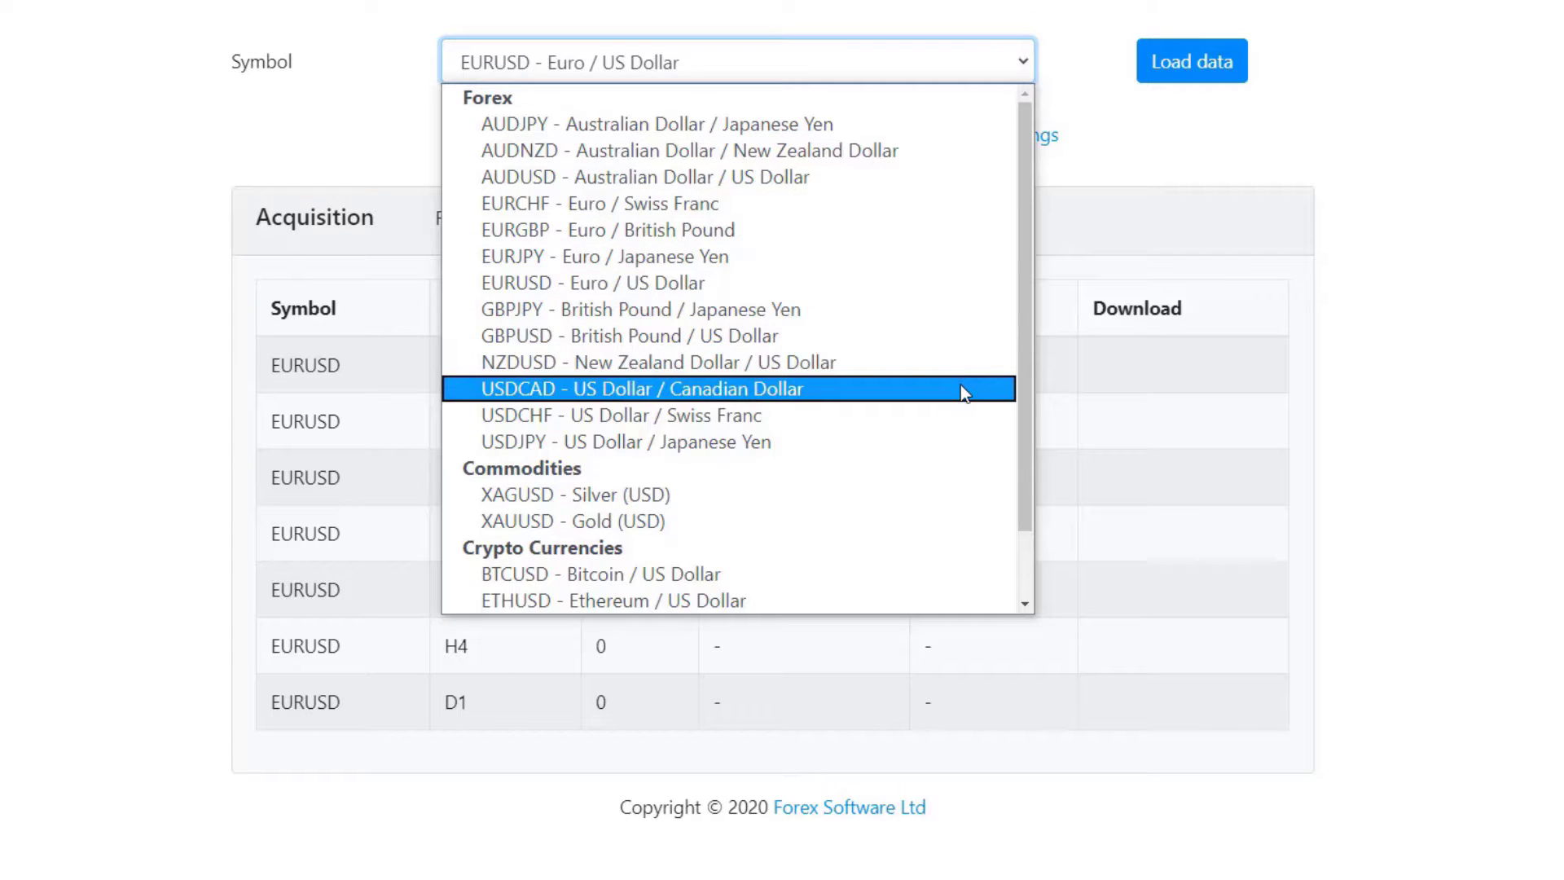
pyautogui.click(960, 387)
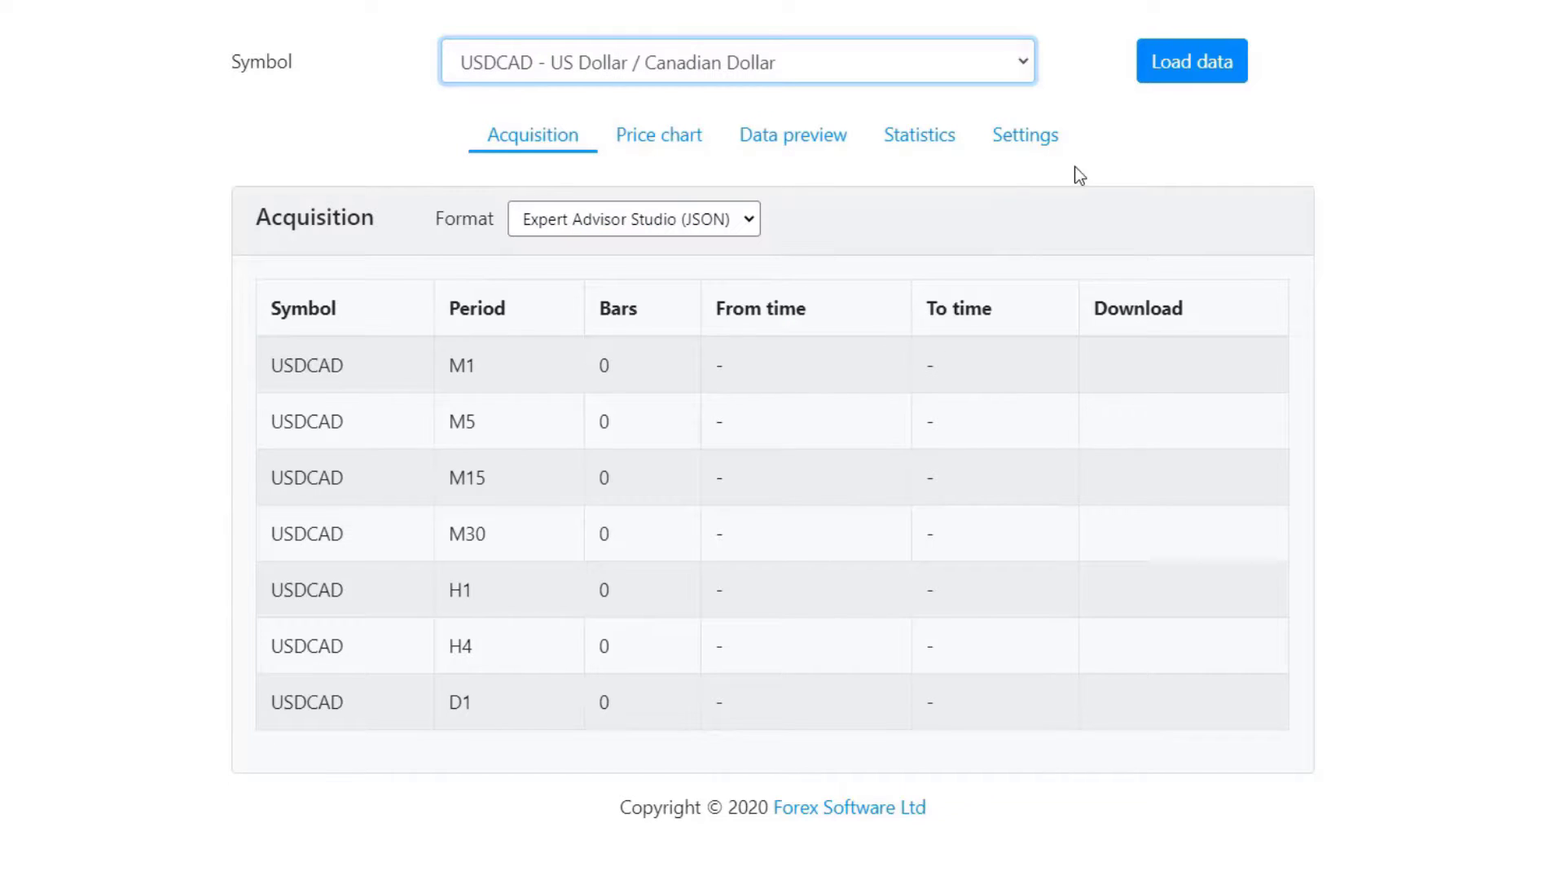
pyautogui.click(1182, 71)
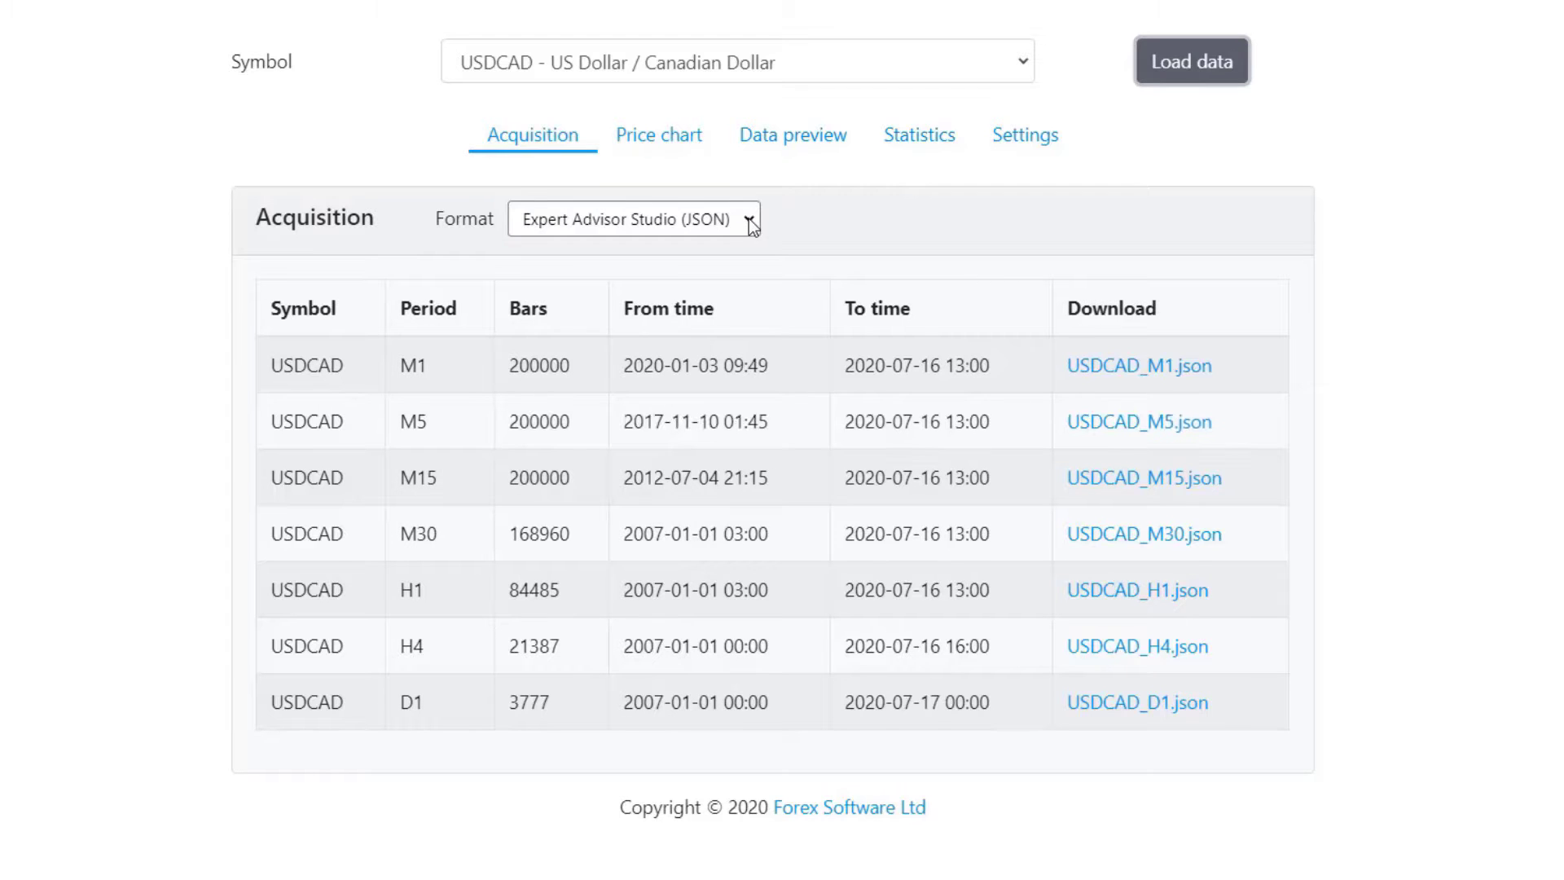
# Set the export format to MetaTrader (CSV) and download USDCAD_M15.csv
pyautogui.click(749, 220)
pyautogui.click(738, 292)
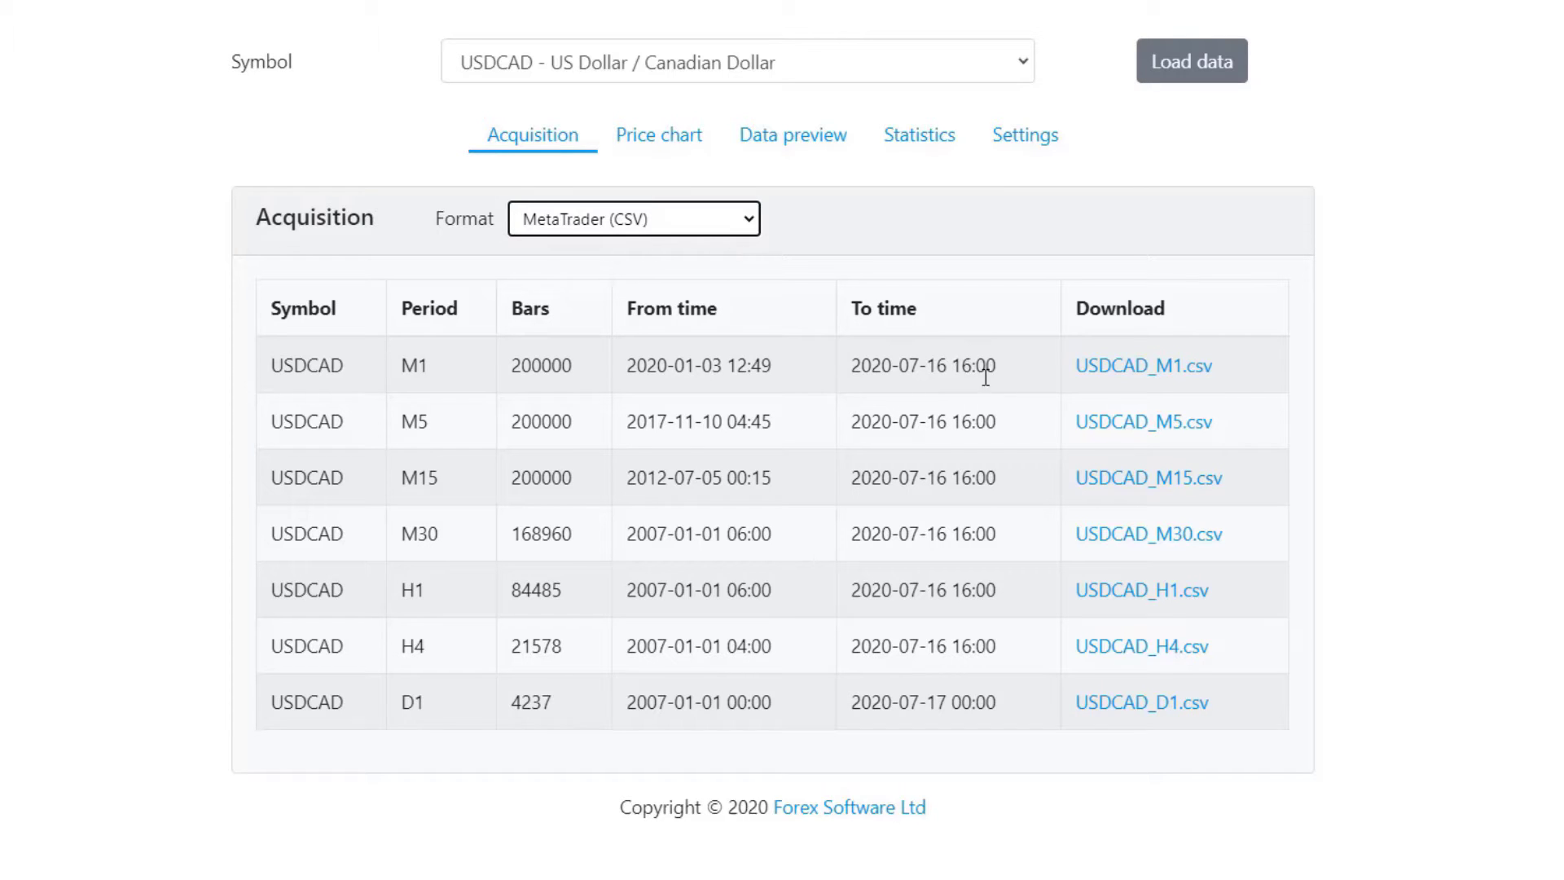
pyautogui.click(1143, 486)
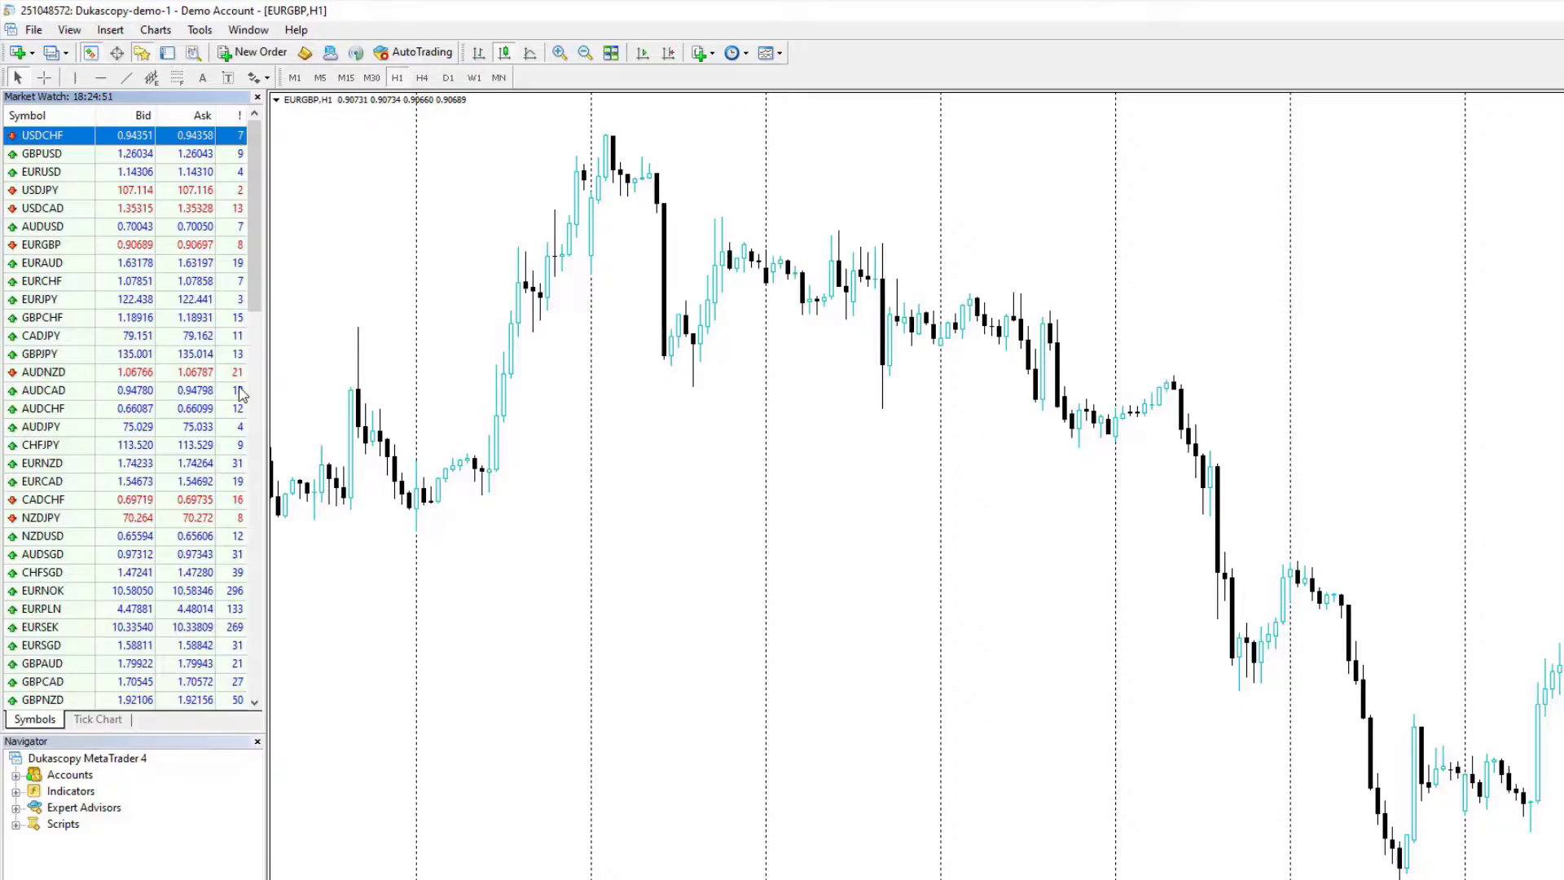
# Open a new USDCAD chart from Market Watch and switch it to M15
pyautogui.click(65, 219)
pyautogui.rightClick(65, 220)
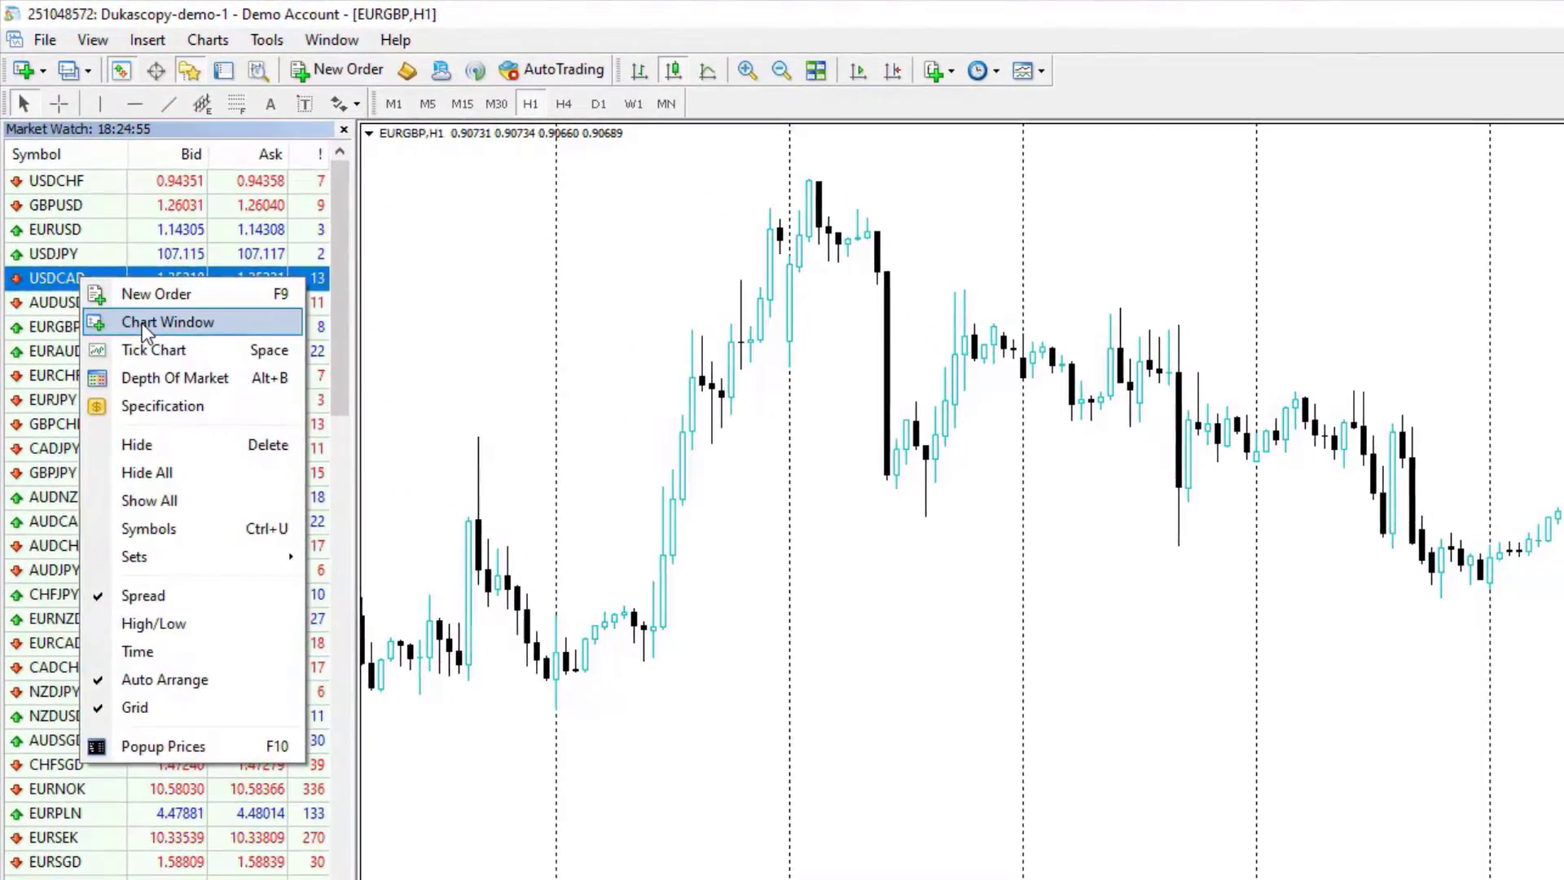
pyautogui.click(141, 324)
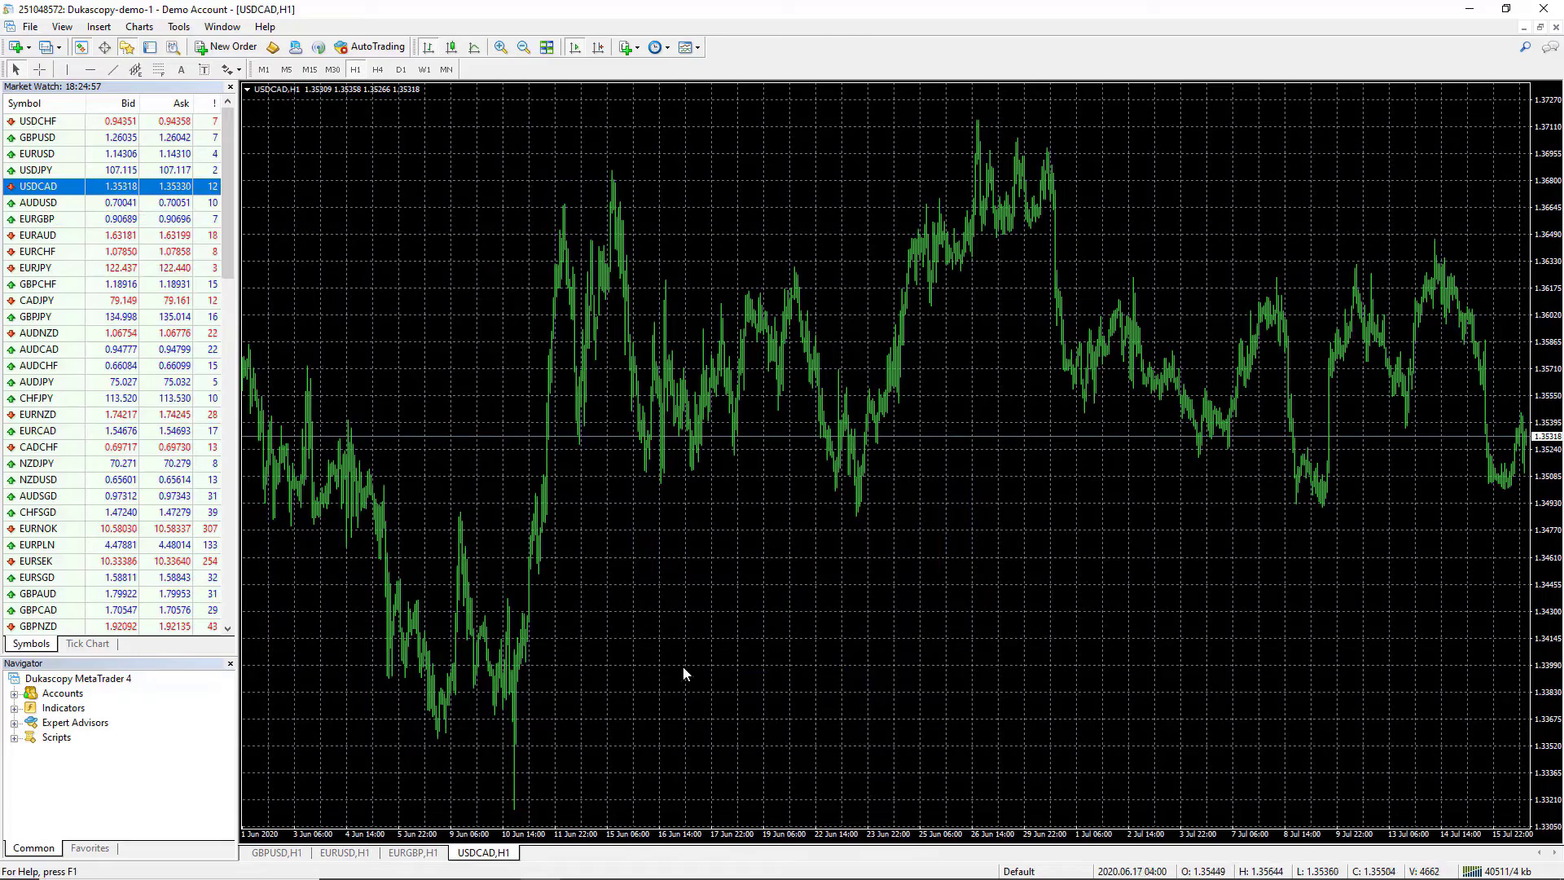
pyautogui.click(310, 70)
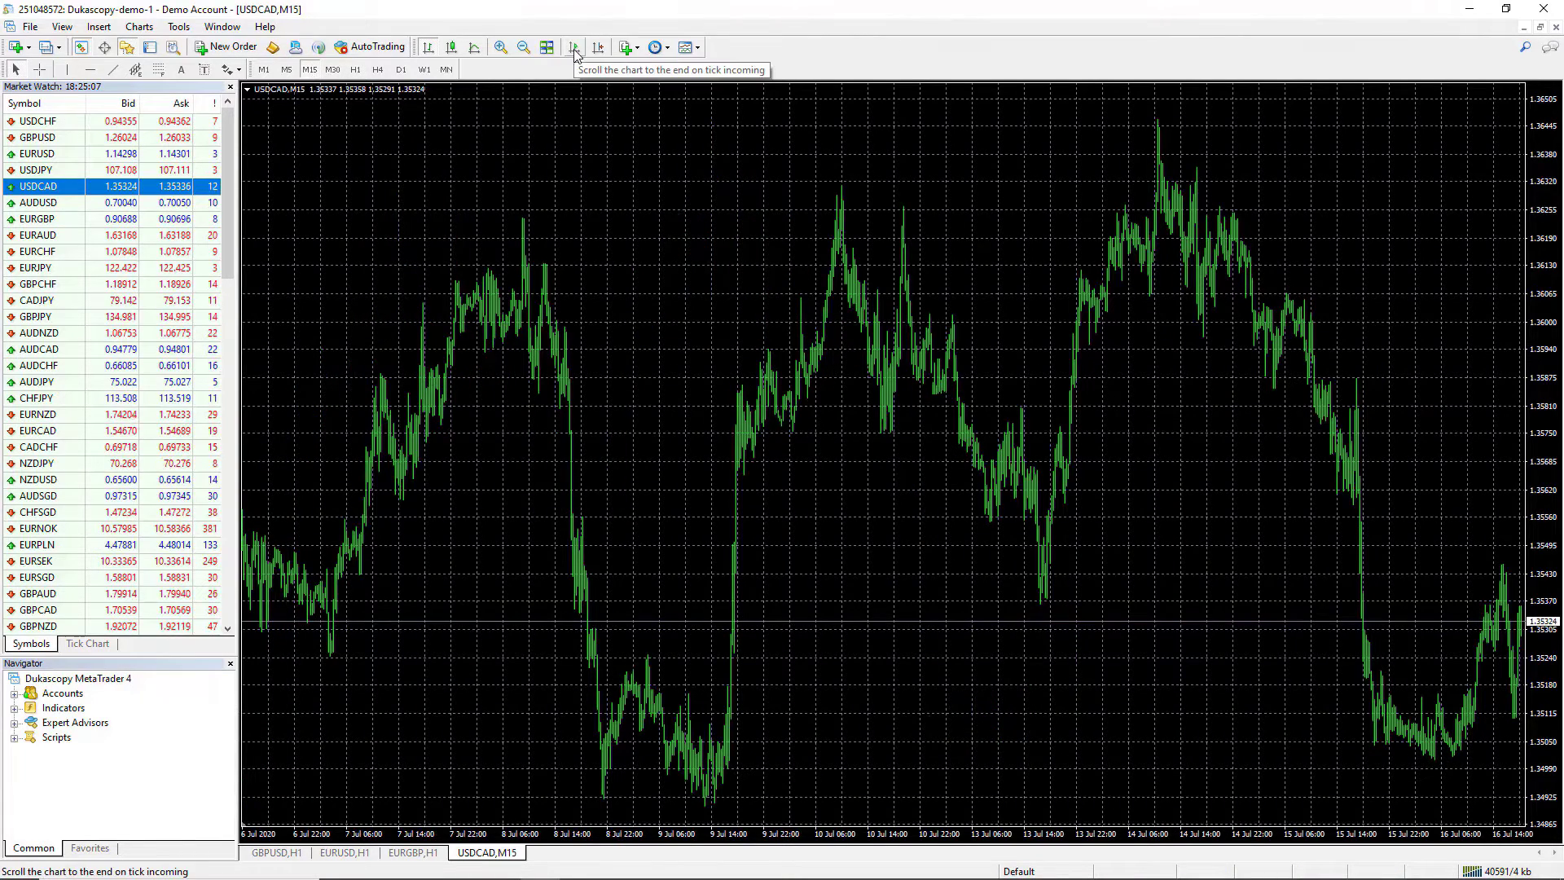
# Page the USDCAD M15 chart back to November 2017 and turn on the crosshair to read bar dates
pyautogui.press('Home')
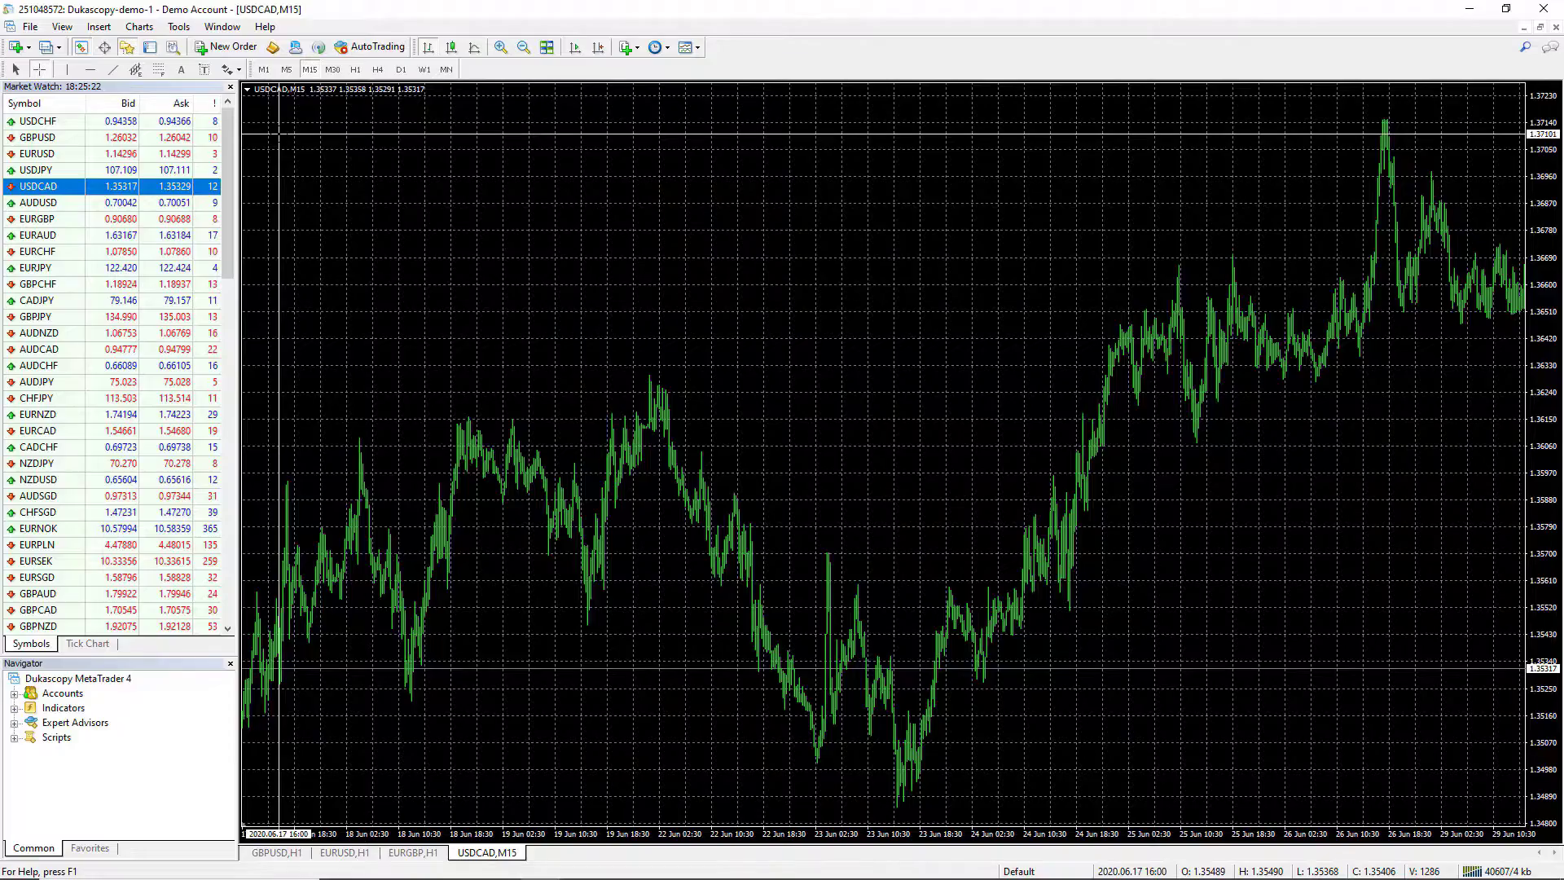
pyautogui.press('pageup')
pyautogui.press('pageup')
pyautogui.press('pageup')
pyautogui.press('pageup')
pyautogui.press('pageup')
pyautogui.press('pageup')
pyautogui.press('pageup')
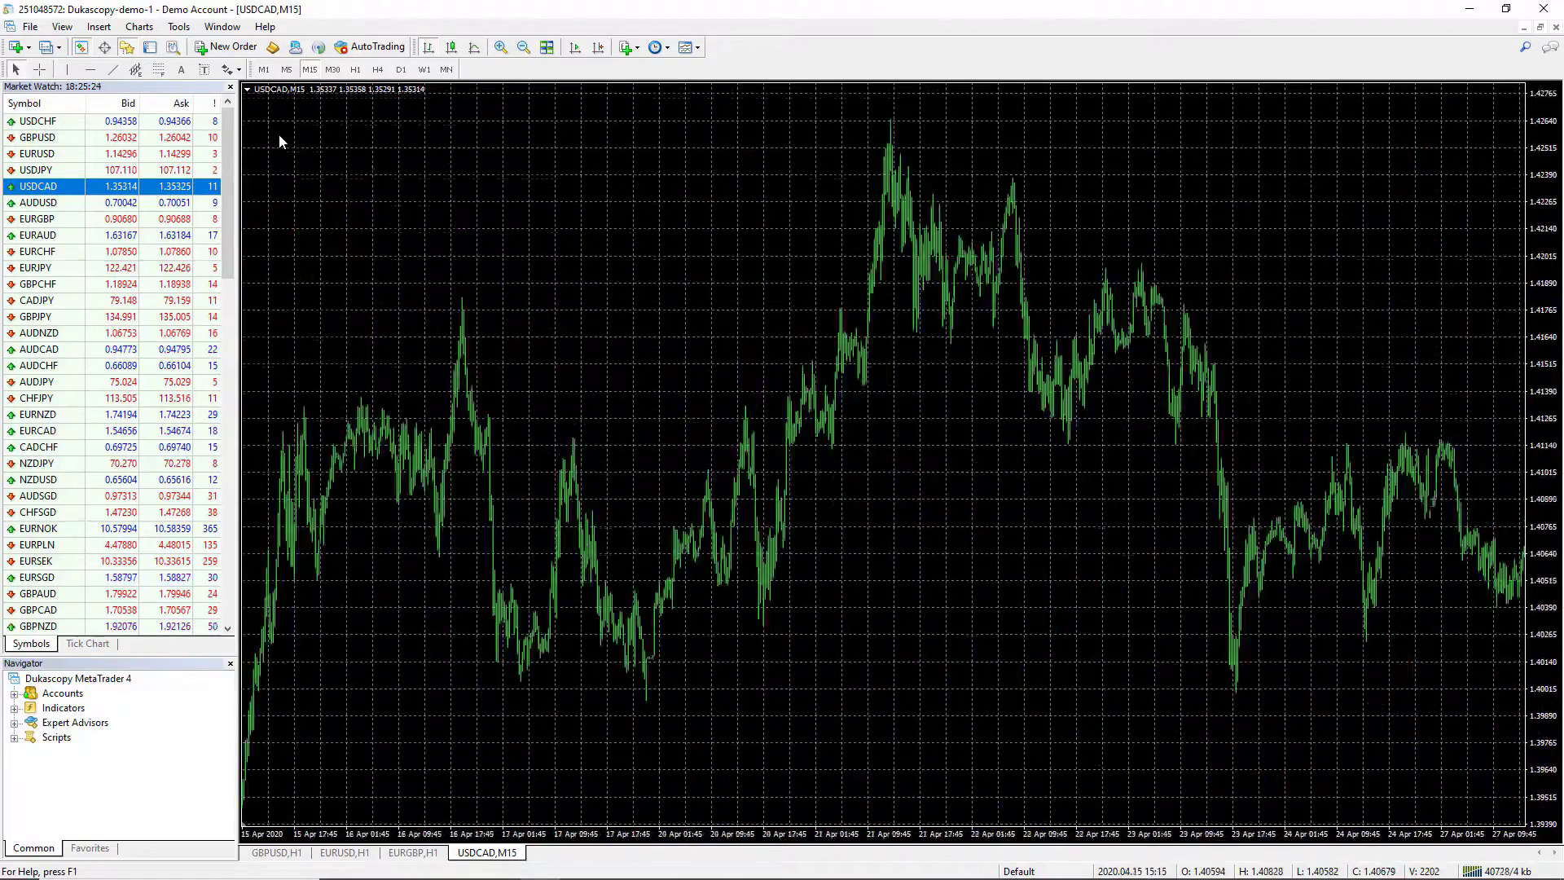
pyautogui.press('pageup')
pyautogui.press('pageup')
pyautogui.press('pageup')
pyautogui.press('pageup')
pyautogui.press('pageup')
pyautogui.press('pageup')
pyautogui.press('pageup')
pyautogui.press('pageup')
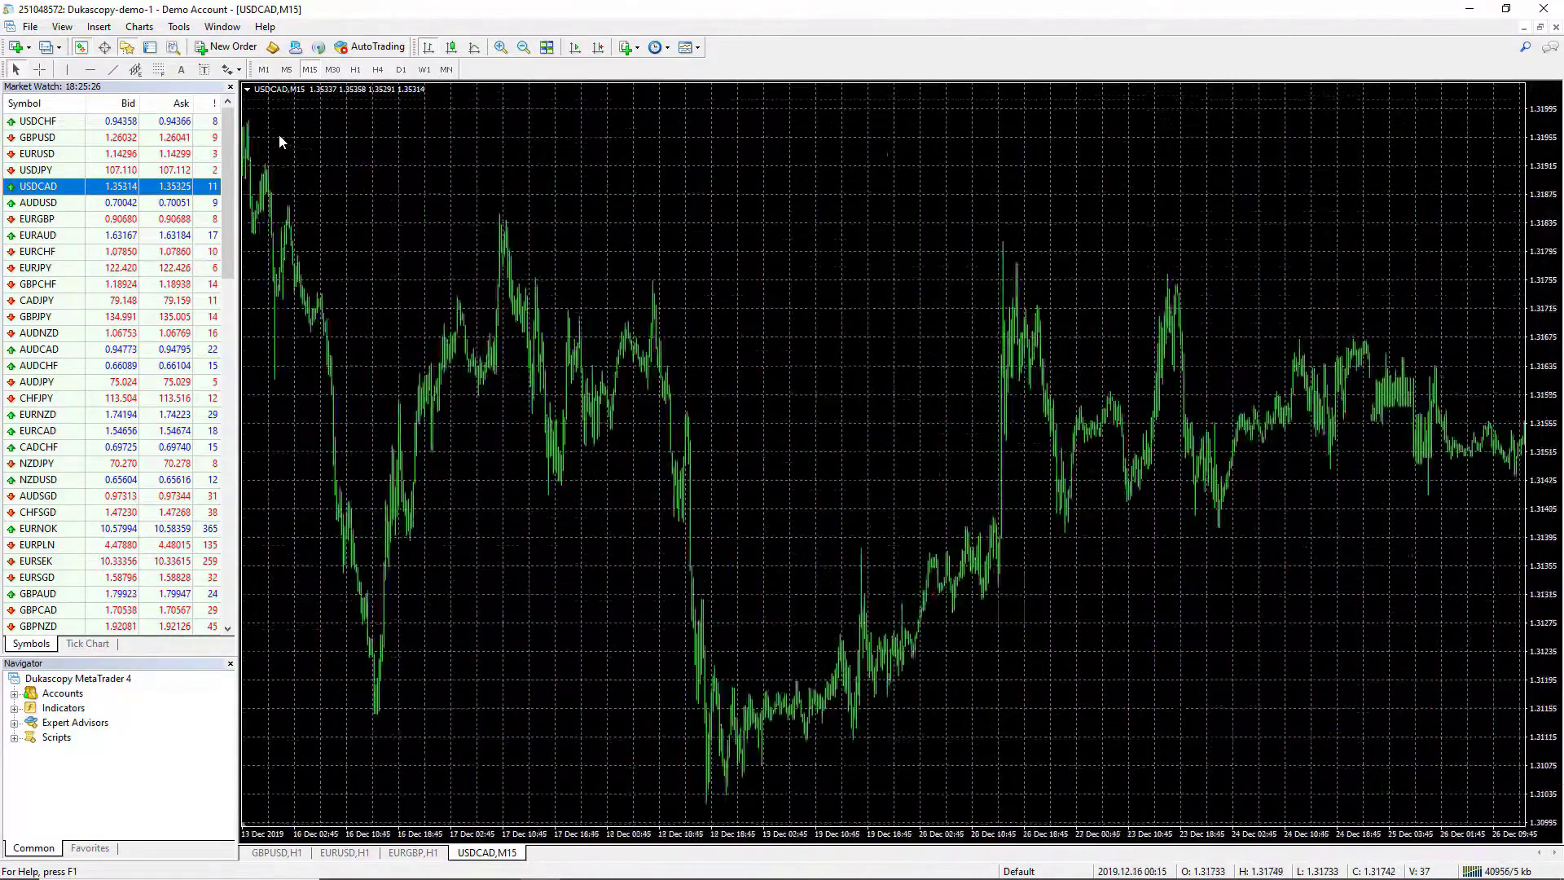
pyautogui.press('pageup')
pyautogui.press('pageup')
pyautogui.press('pageup')
pyautogui.press('pageup')
pyautogui.press('pageup')
pyautogui.press('pageup')
pyautogui.press('pageup')
pyautogui.press('pageup')
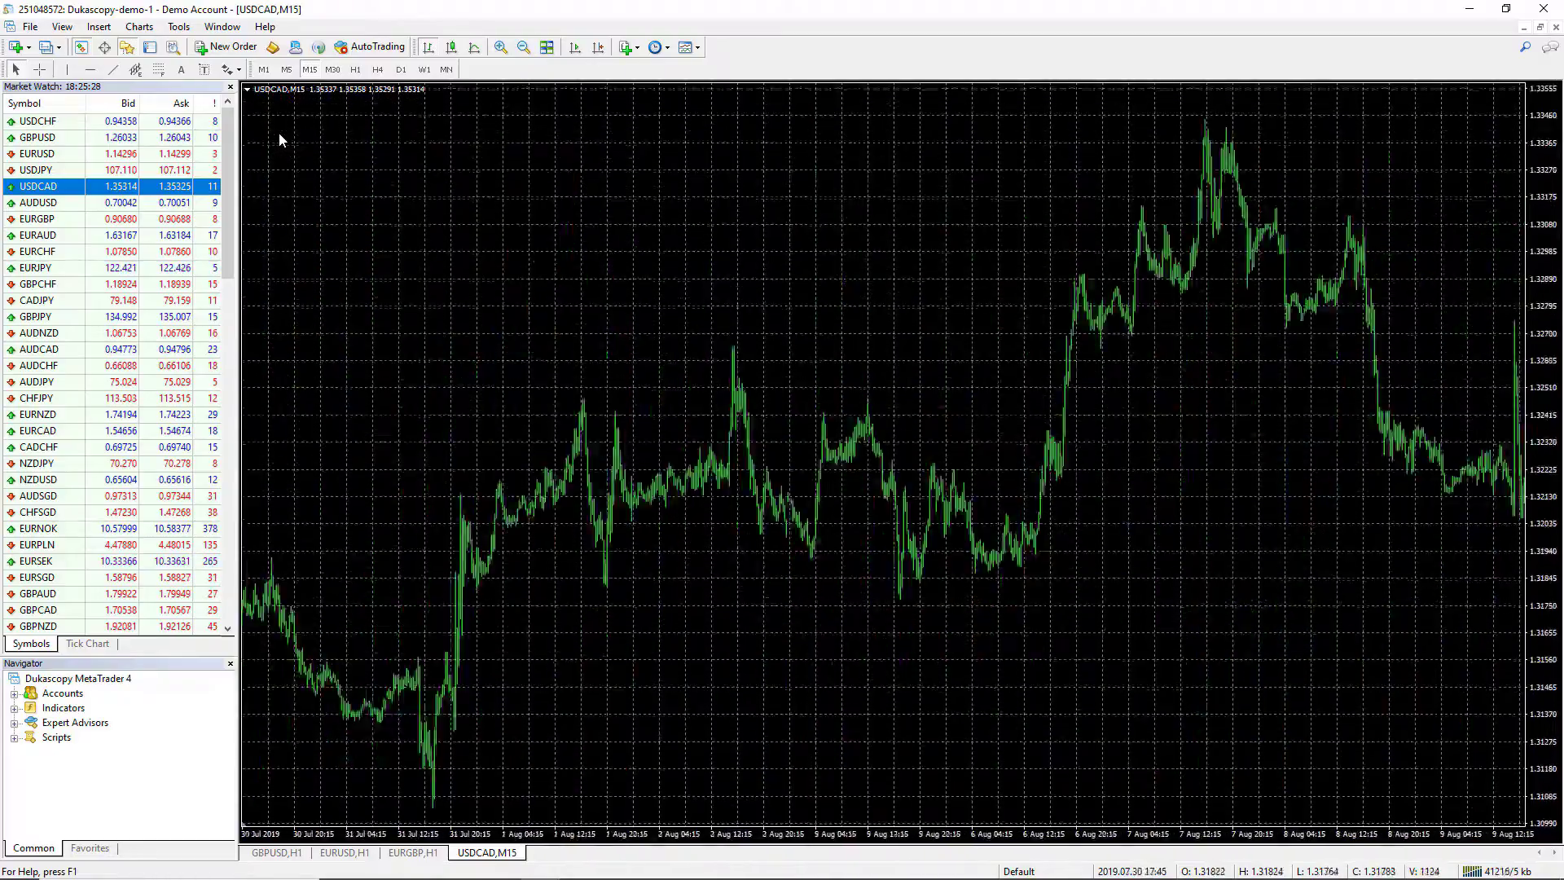
pyautogui.press('pageup')
pyautogui.press('pageup')
pyautogui.press('pageup')
pyautogui.press('pageup')
pyautogui.press('pageup')
pyautogui.press('pageup')
pyautogui.press('pageup')
pyautogui.press('pageup')
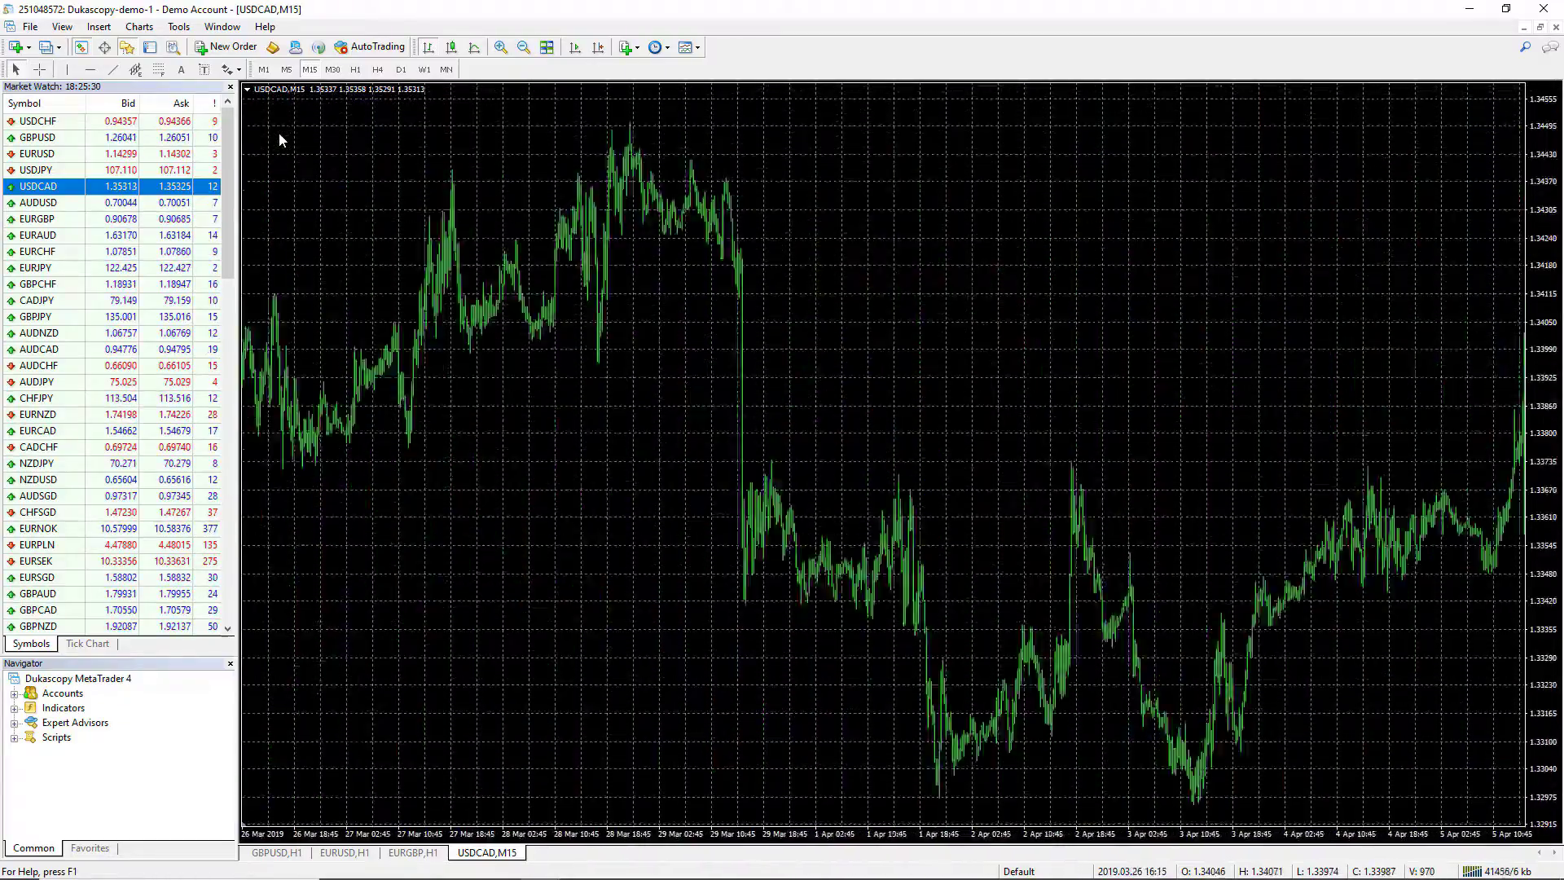
pyautogui.press('pageup')
pyautogui.press('pageup')
pyautogui.press('pageup')
pyautogui.press('pageup')
pyautogui.press('pageup')
pyautogui.press('pageup')
pyautogui.press('pageup')
pyautogui.press('pageup')
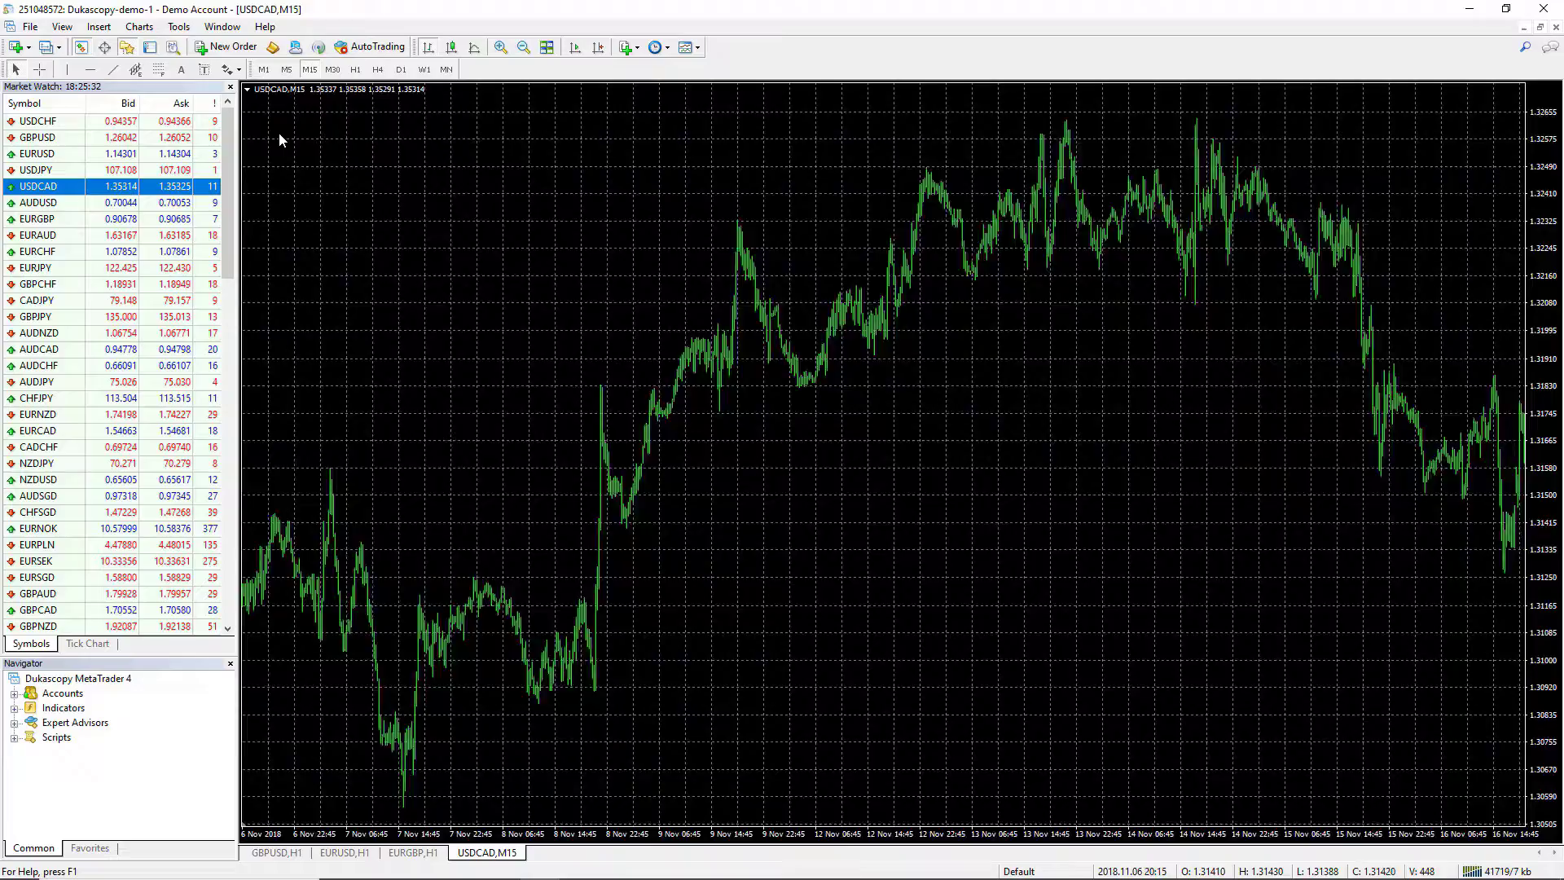
pyautogui.press('pageup')
pyautogui.press('pageup')
pyautogui.press('pageup')
pyautogui.press('pageup')
pyautogui.press('pageup')
pyautogui.press('pageup')
pyautogui.press('pageup')
pyautogui.press('pageup')
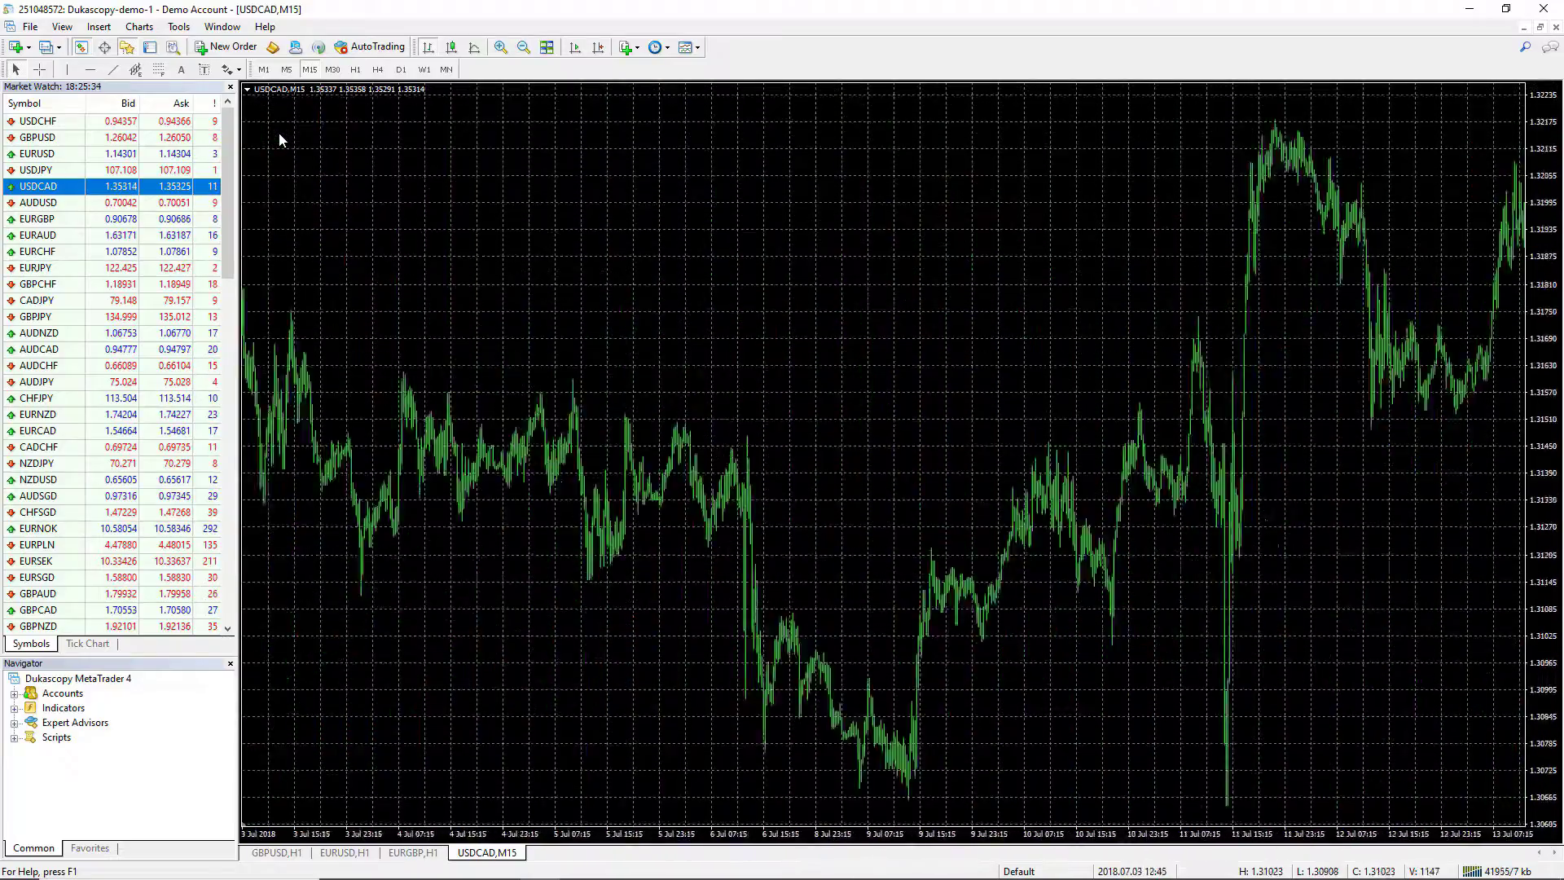
pyautogui.press('pageup')
pyautogui.press('pageup')
pyautogui.press('pageup')
pyautogui.press('pageup')
pyautogui.press('pageup')
pyautogui.press('pageup')
pyautogui.press('pageup')
pyautogui.press('pageup')
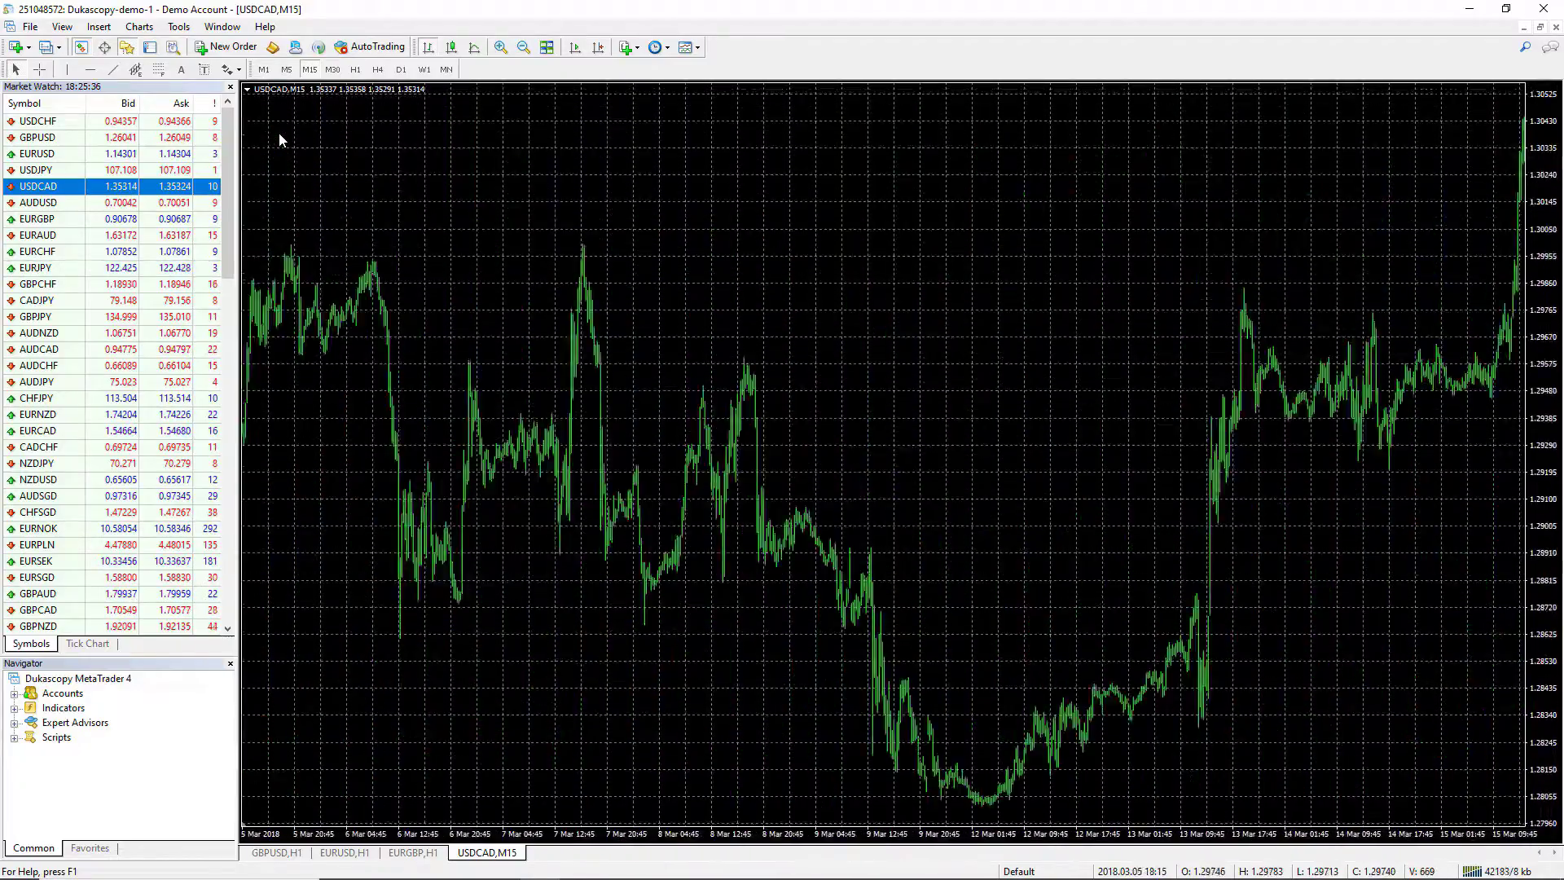
pyautogui.hotkey('ctrl', 'f')
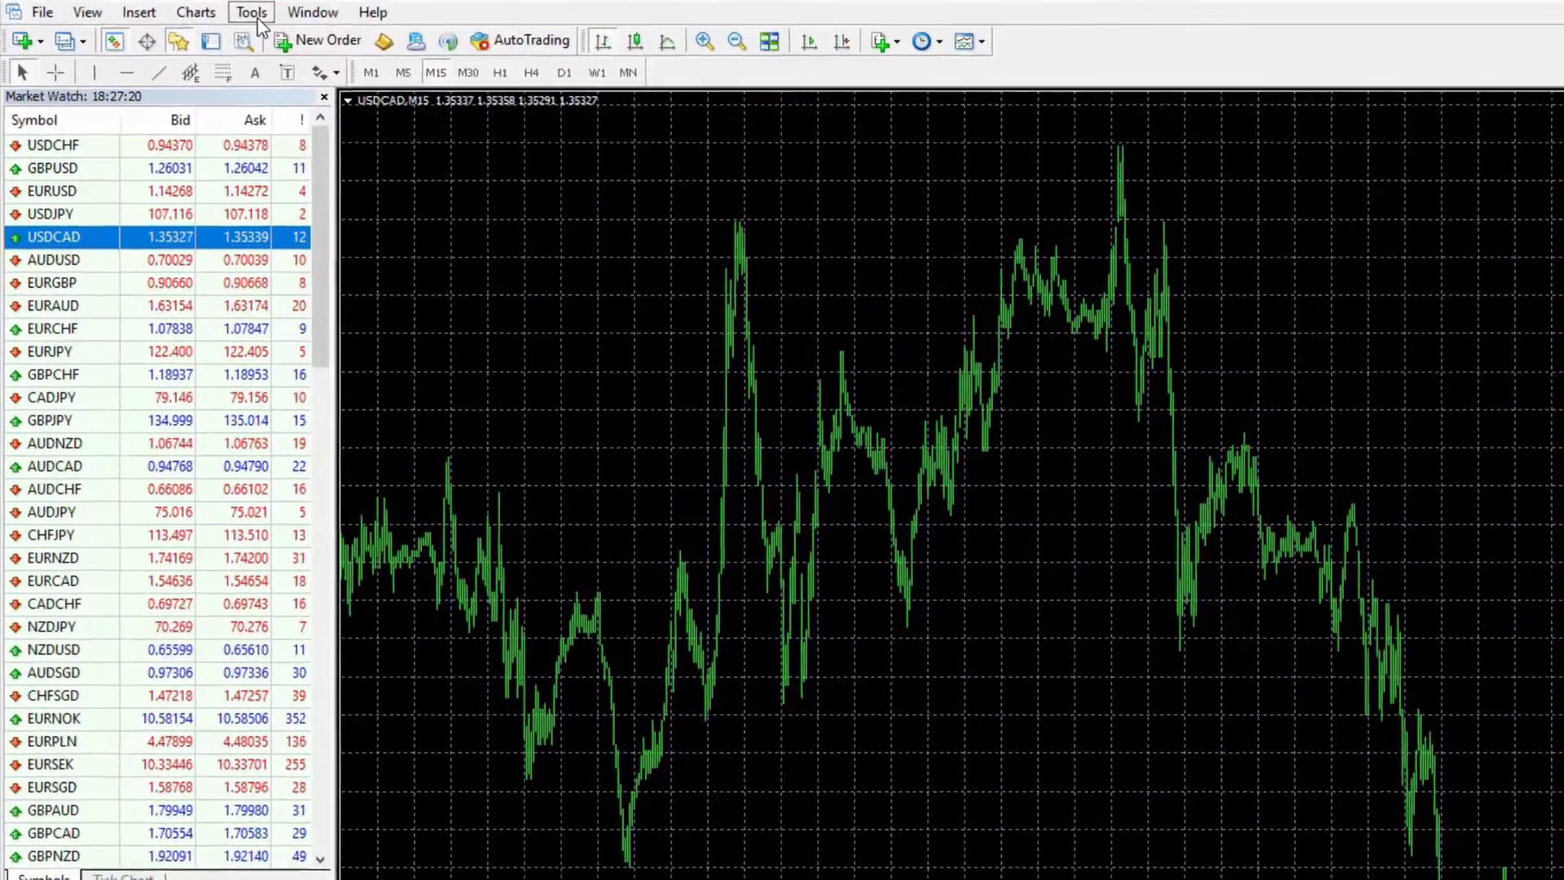
# In History Center, expand USDCAD and load its 15 Minutes (M15) history of 66309 records
pyautogui.click(213, 20)
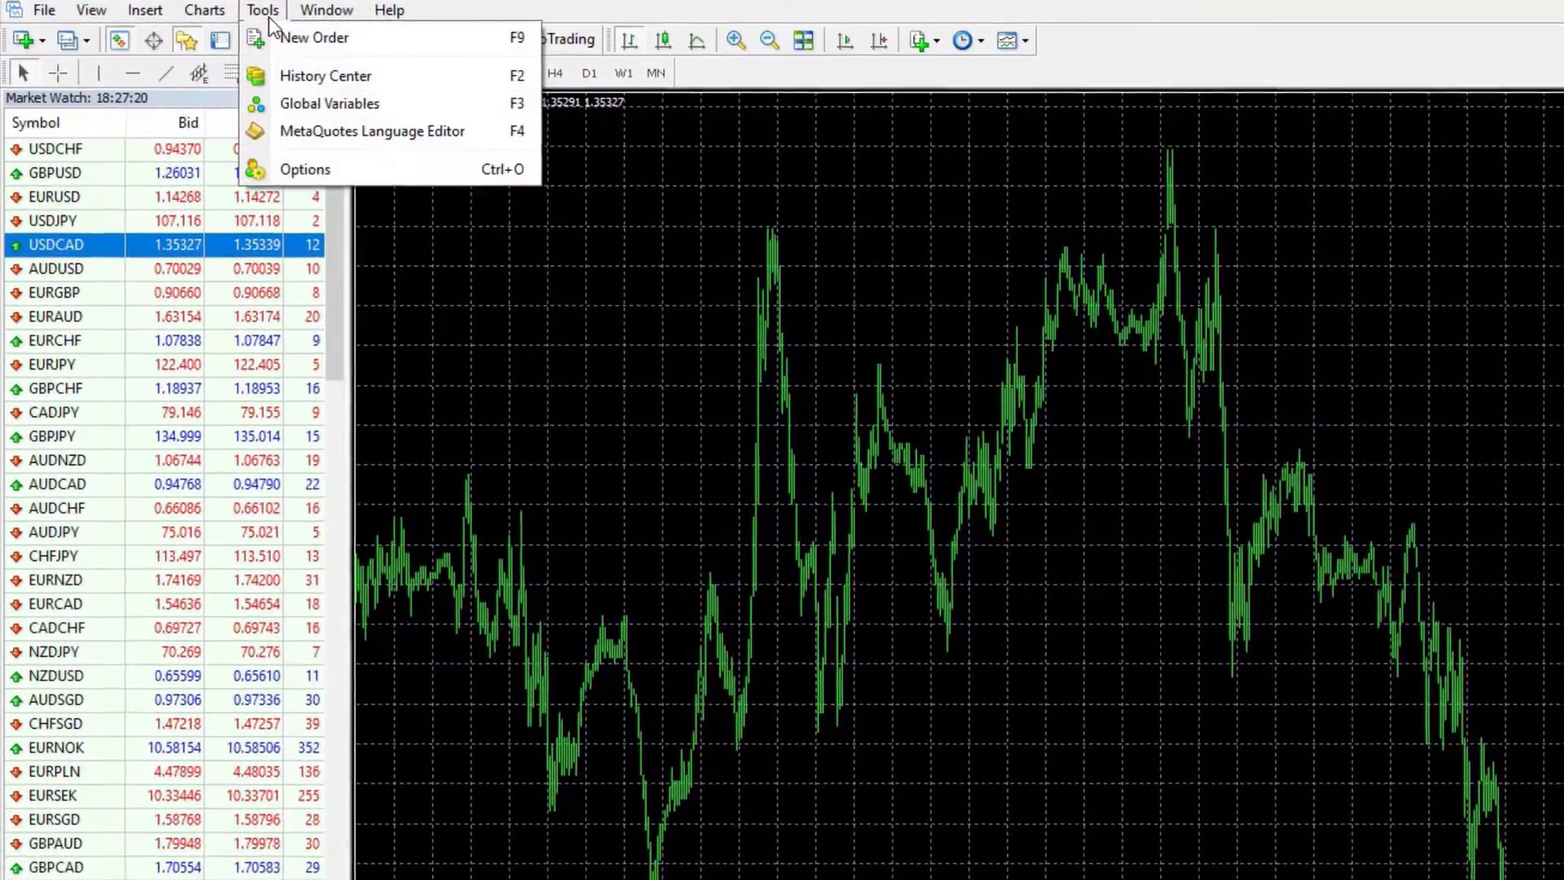
pyautogui.click(305, 73)
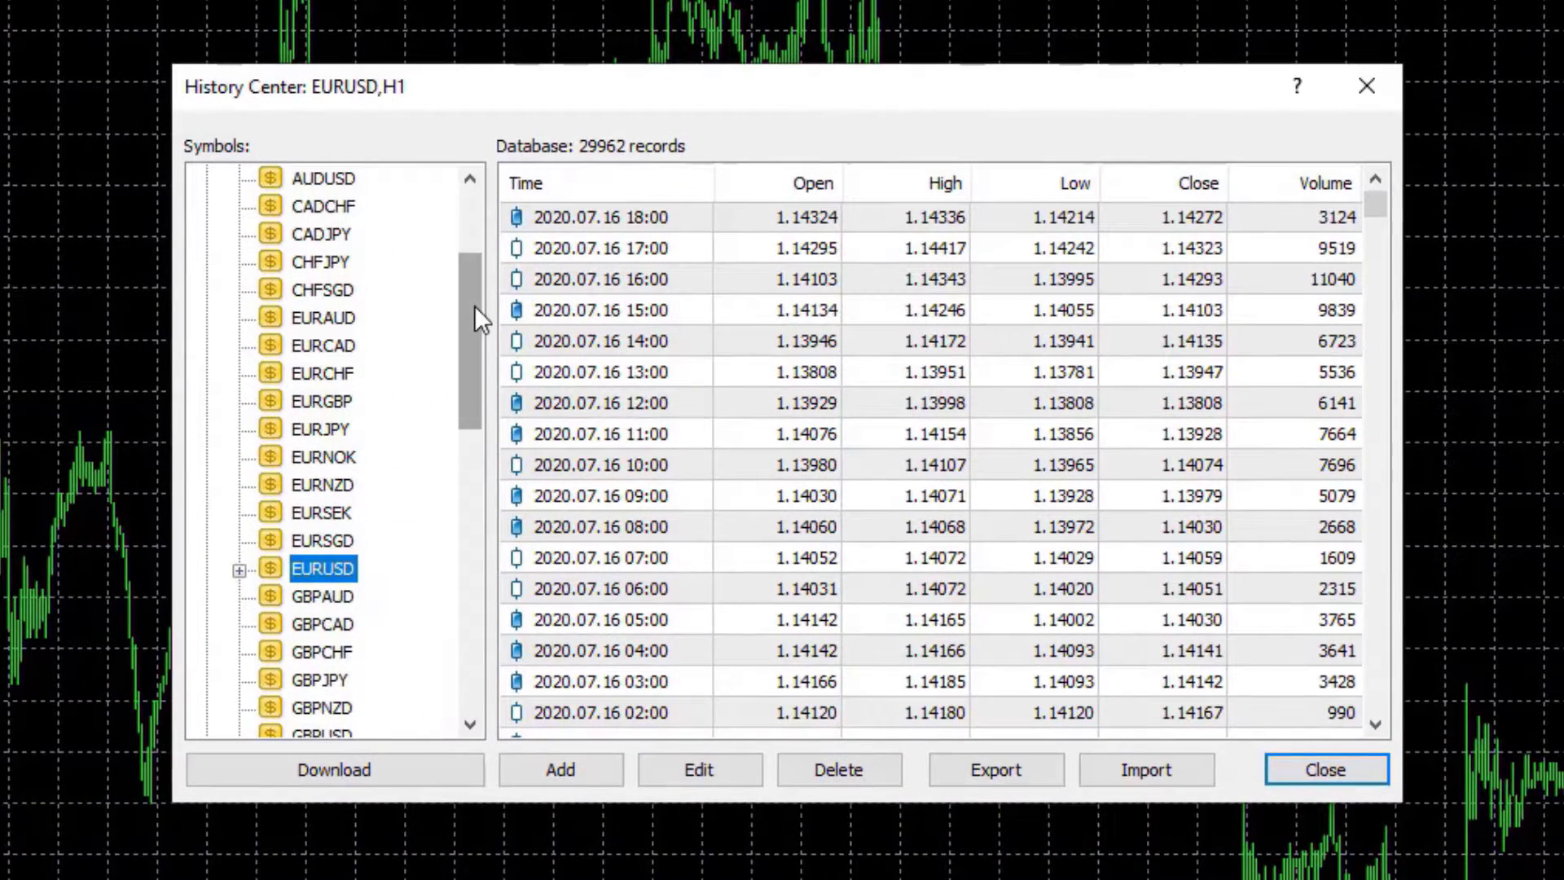
pyautogui.moveTo(475, 308); pyautogui.dragTo(468, 421)
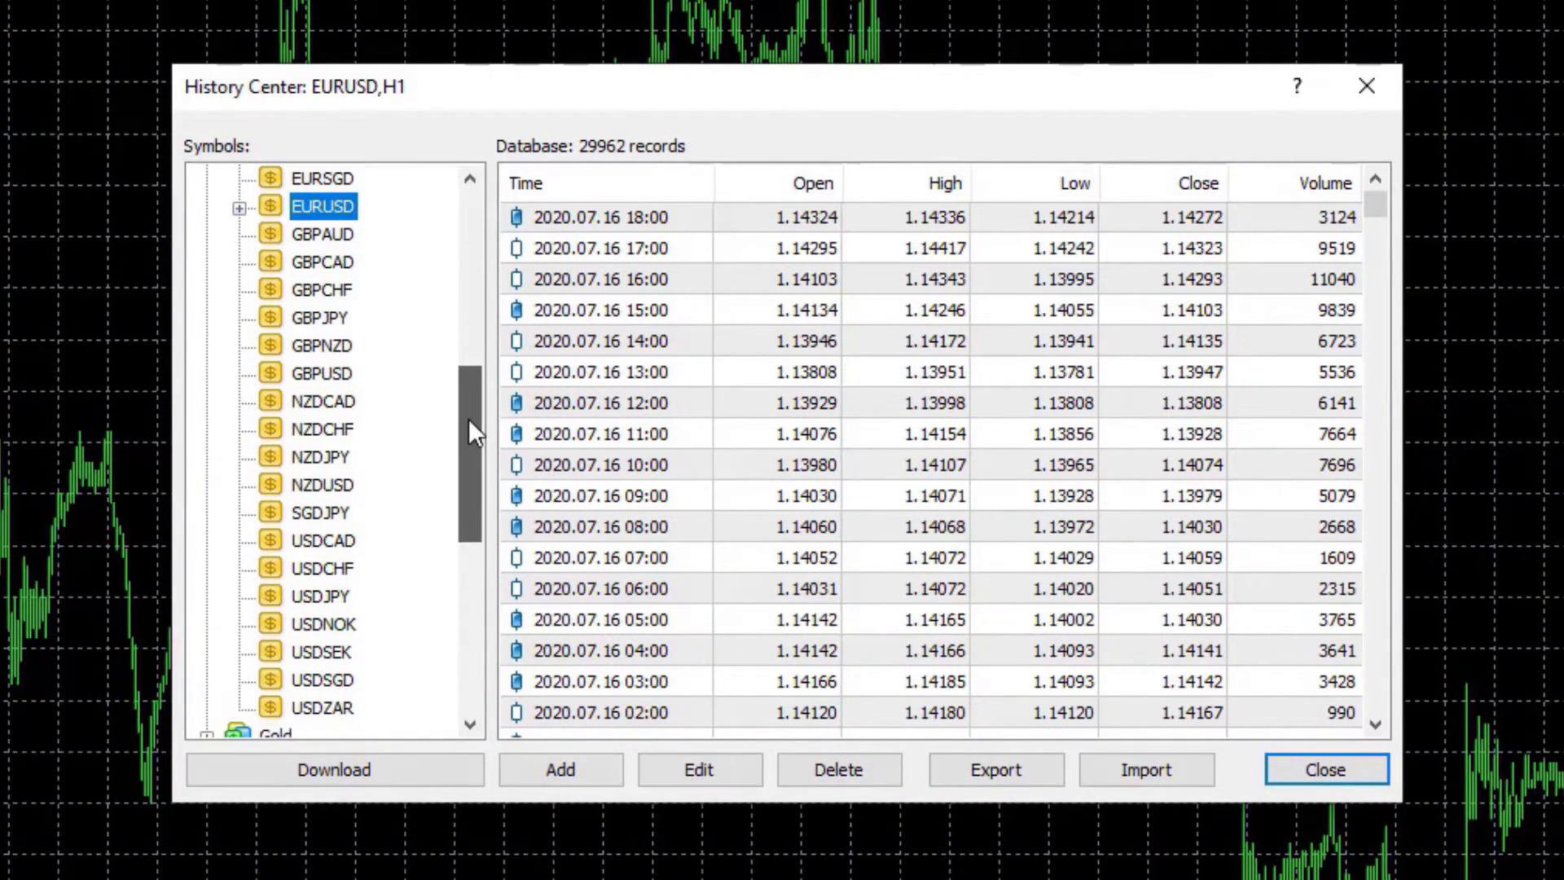
pyautogui.doubleClick(324, 540)
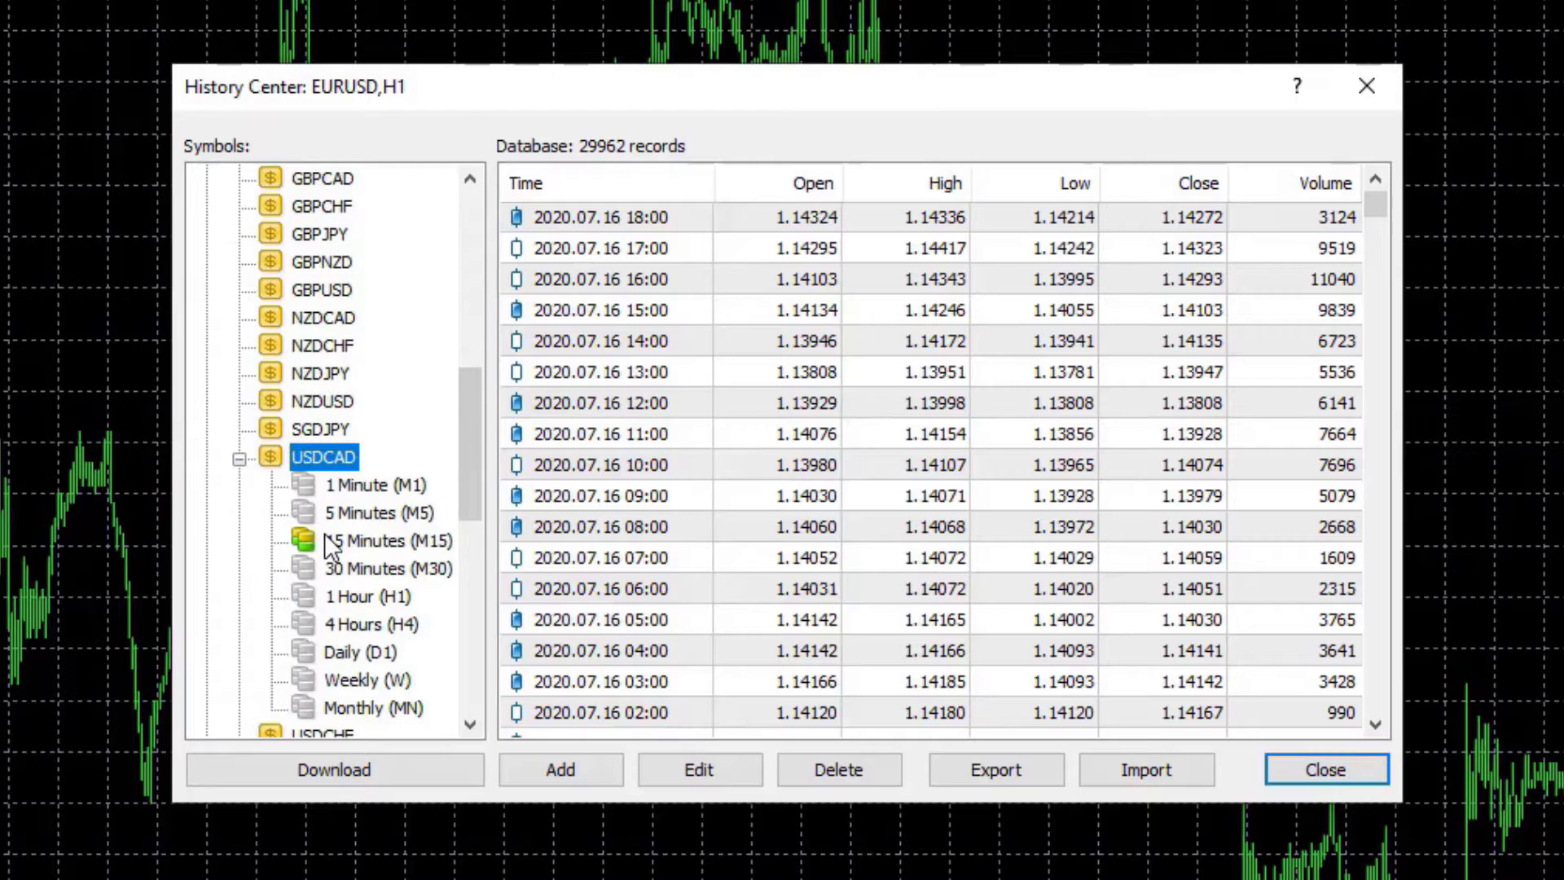
pyautogui.doubleClick(349, 539)
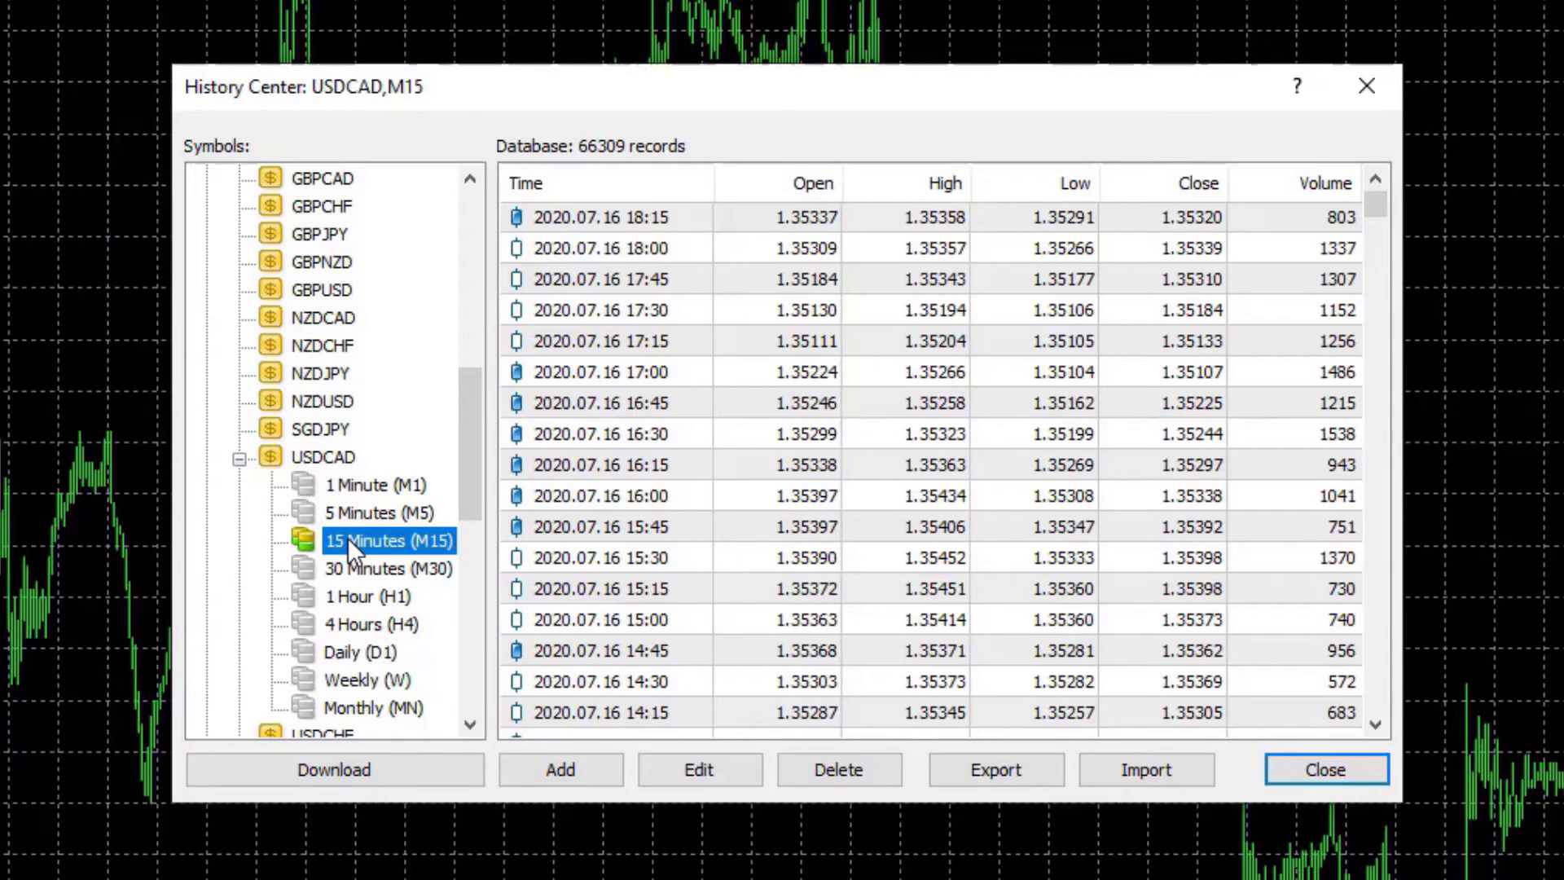
# Select all USDCAD M15 records from newest to oldest and delete them
pyautogui.click(610, 214)
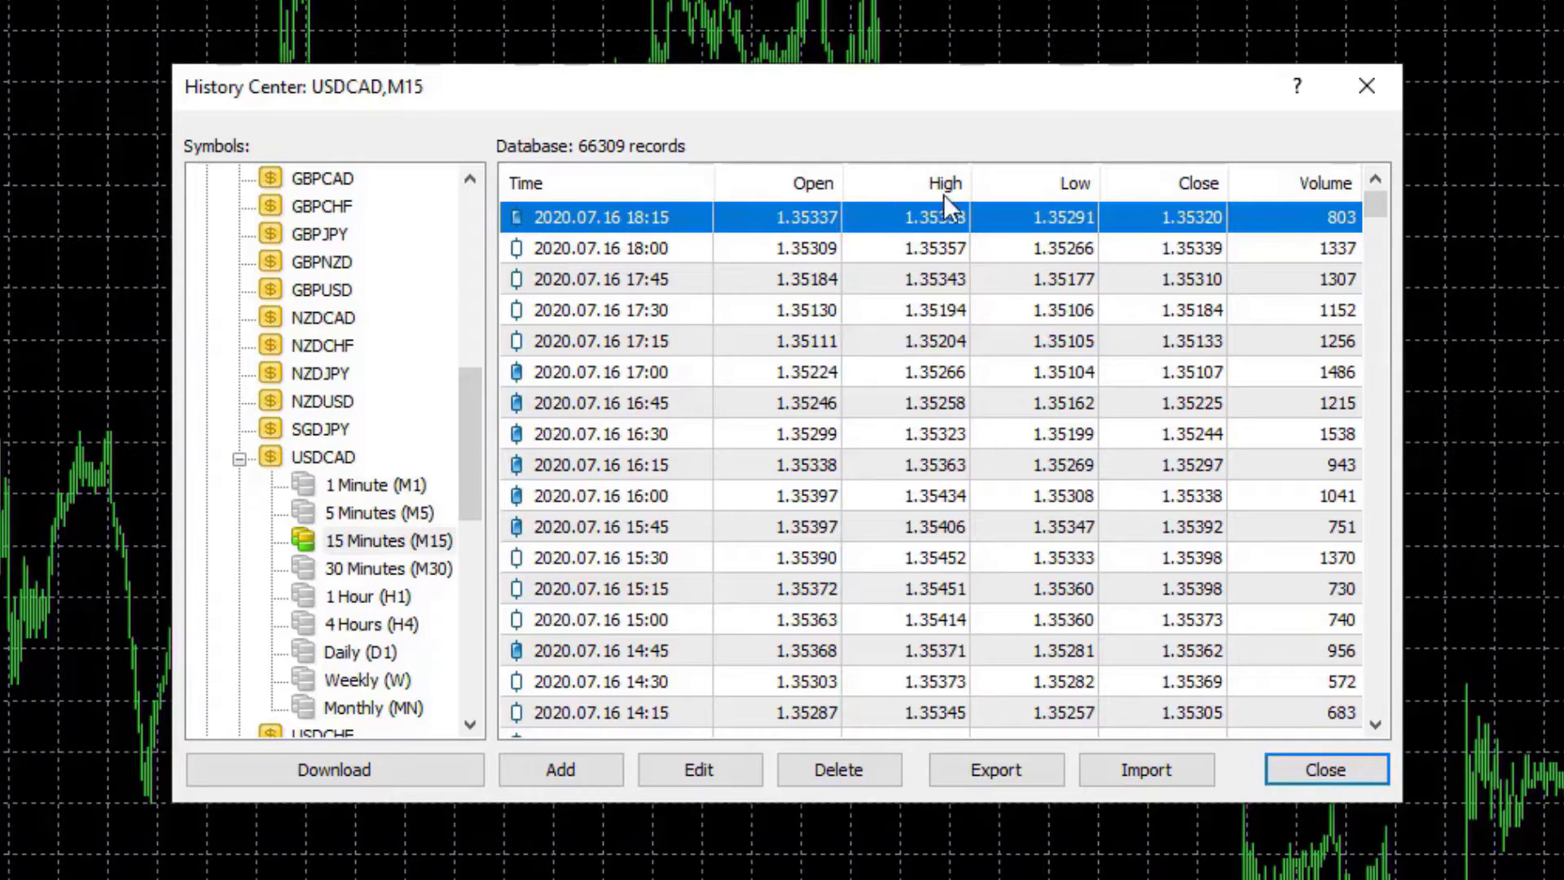
pyautogui.moveTo(1390, 207); pyautogui.dragTo(1418, 756)
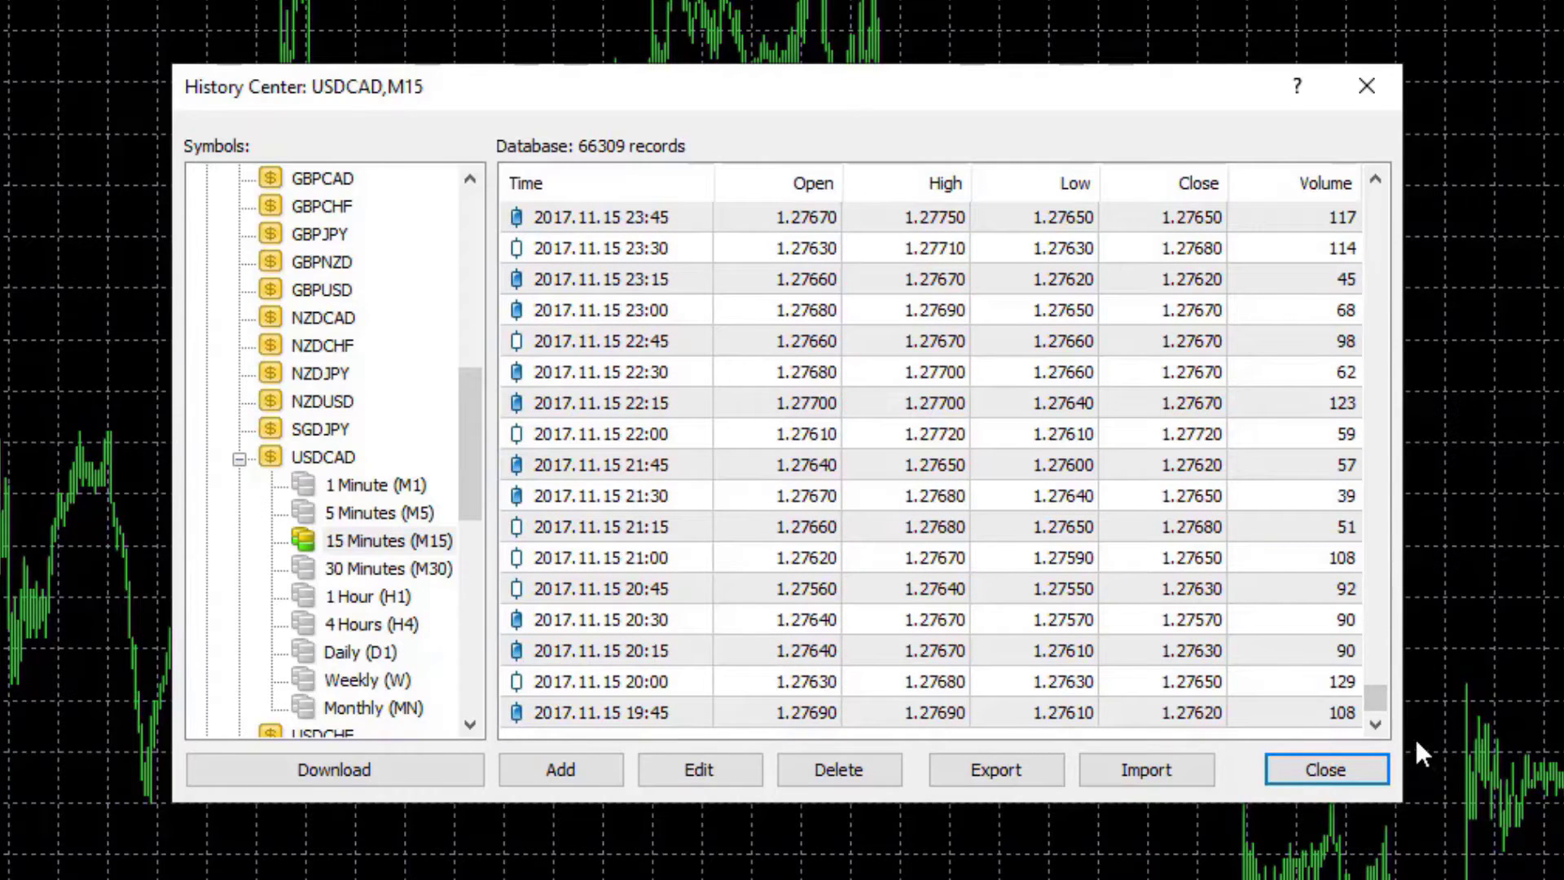
pyautogui.keyDown('shift'); pyautogui.click(596, 707); pyautogui.keyUp('shift')
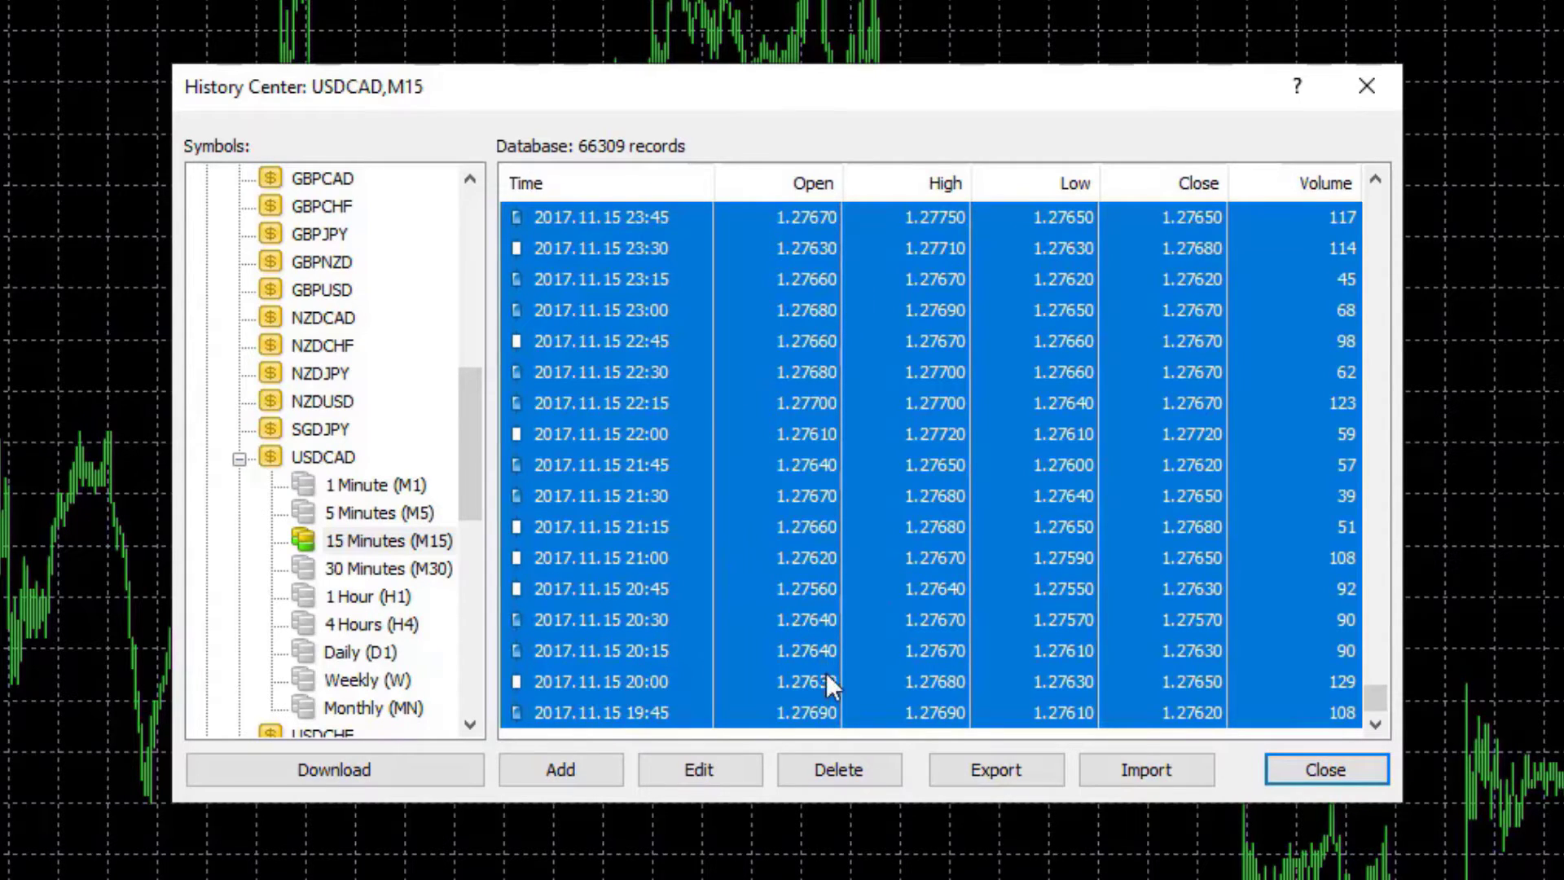
pyautogui.click(844, 782)
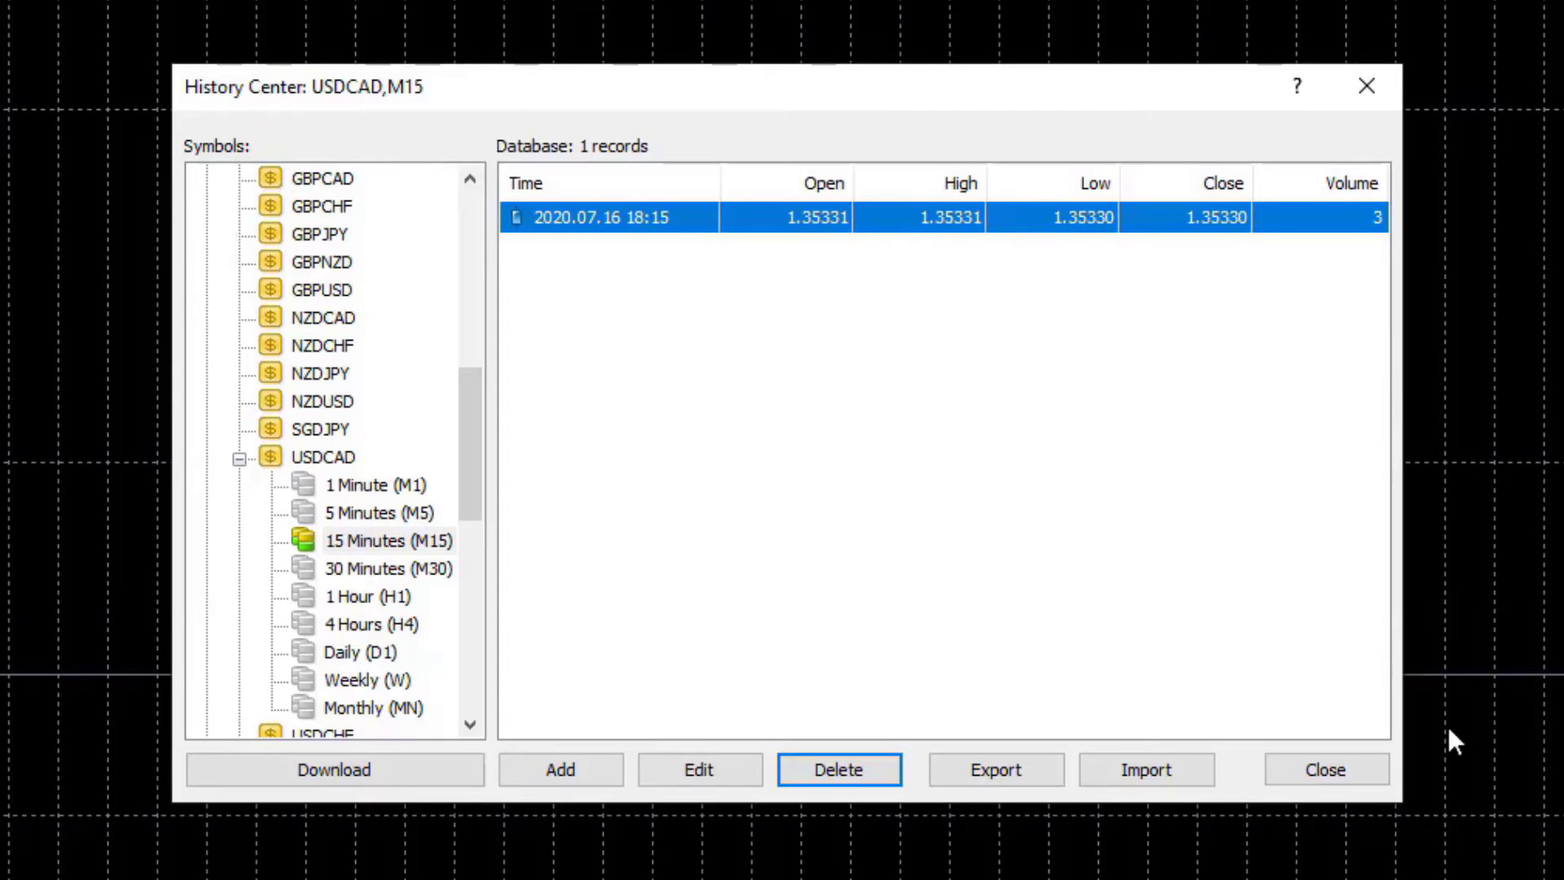
# Import USDCAD_M15.csv from Downloads\Data into the USDCAD M15 history
pyautogui.click(1157, 768)
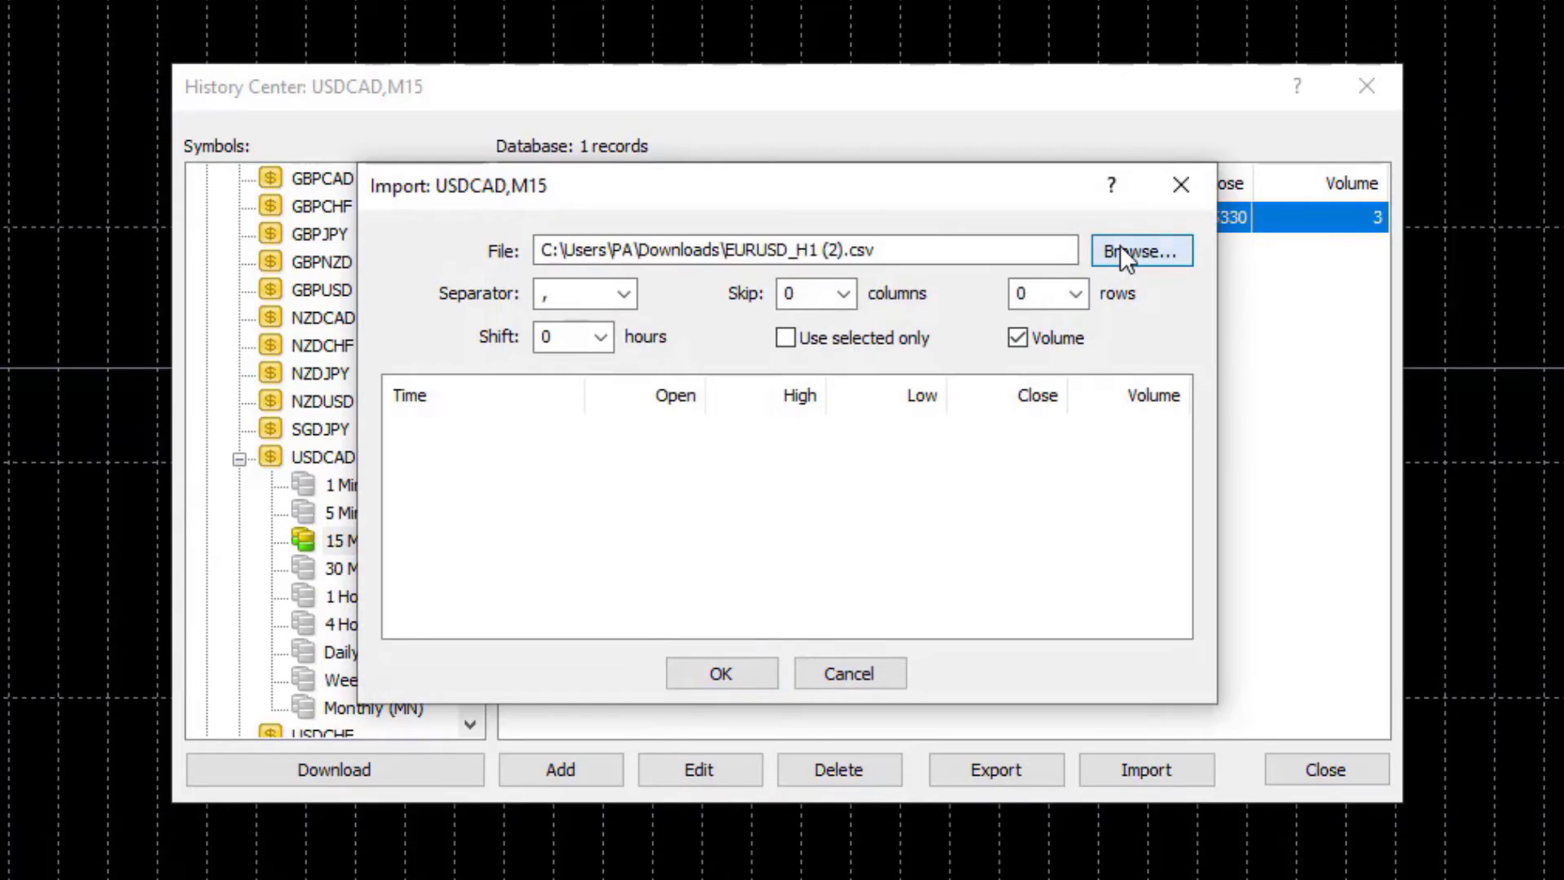
pyautogui.click(1121, 248)
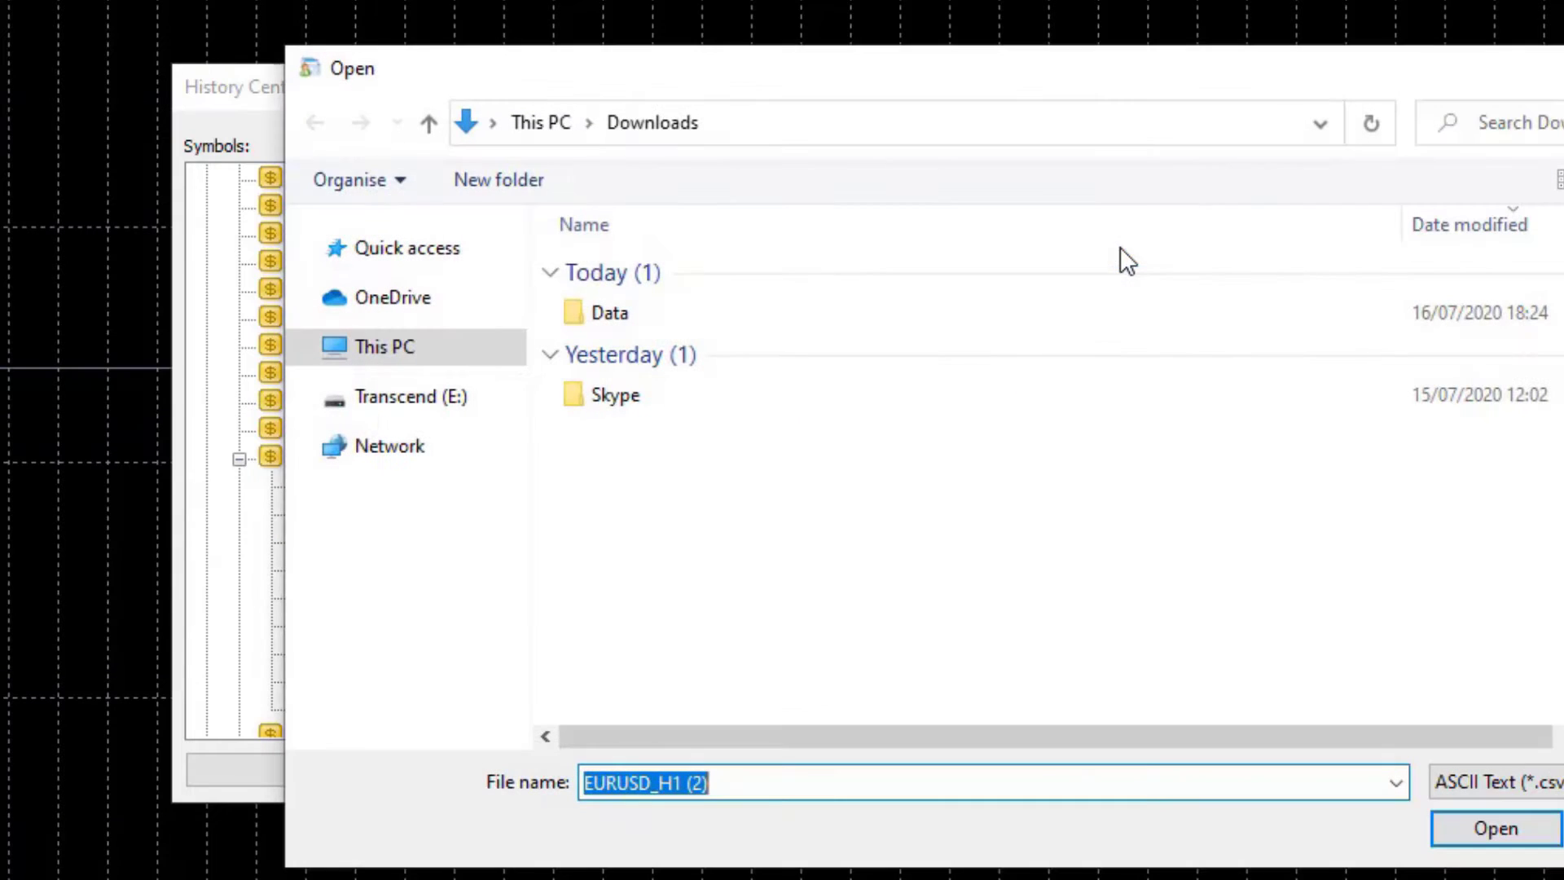
pyautogui.doubleClick(608, 315)
pyautogui.click(634, 265)
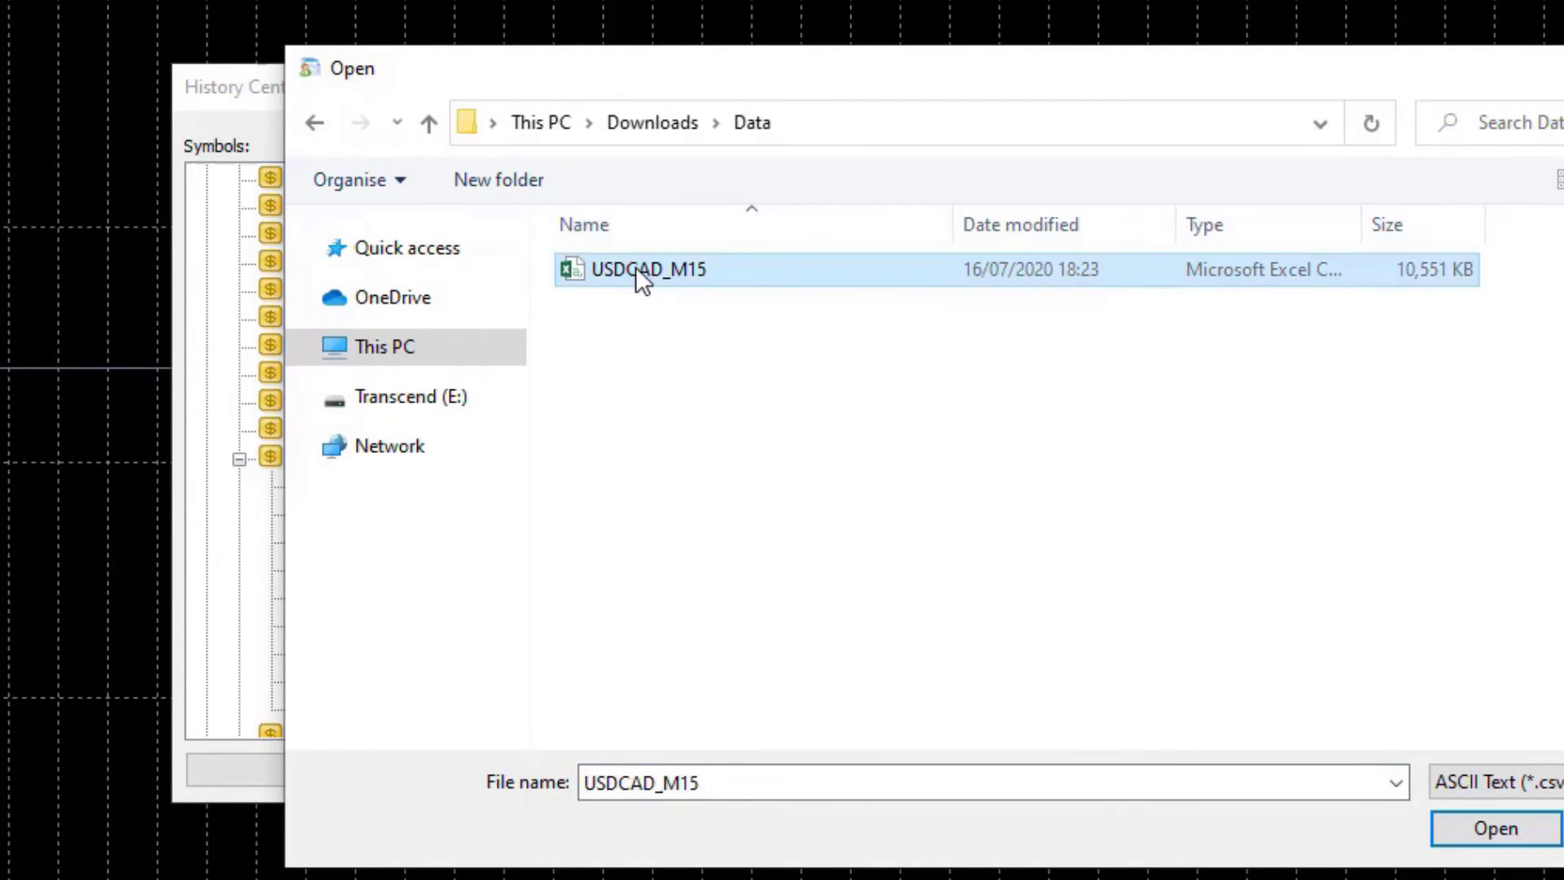
pyautogui.click(1514, 816)
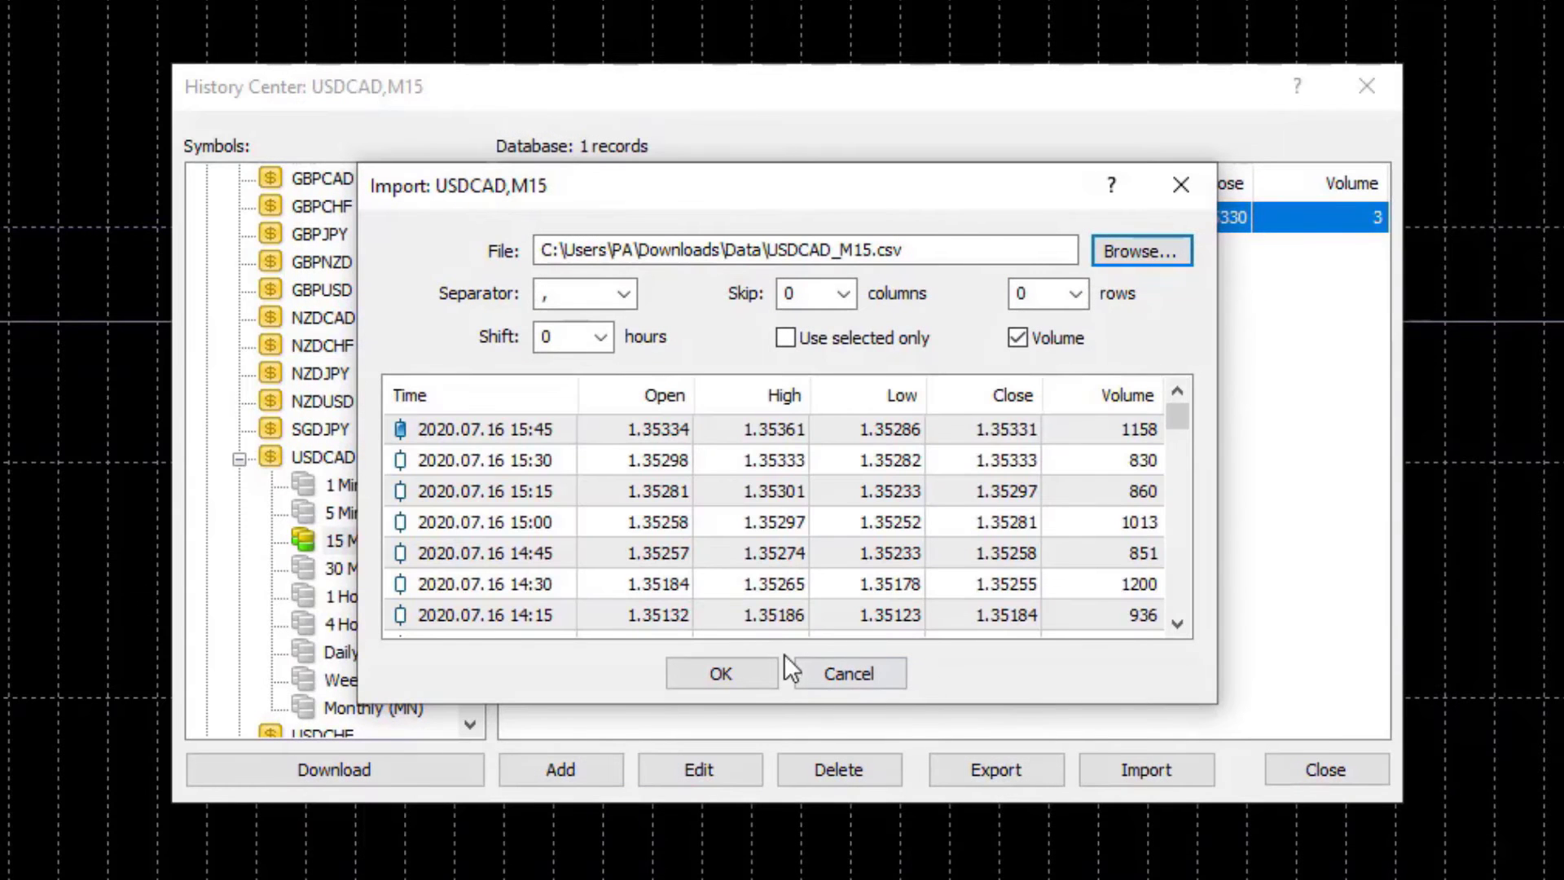
pyautogui.click(720, 672)
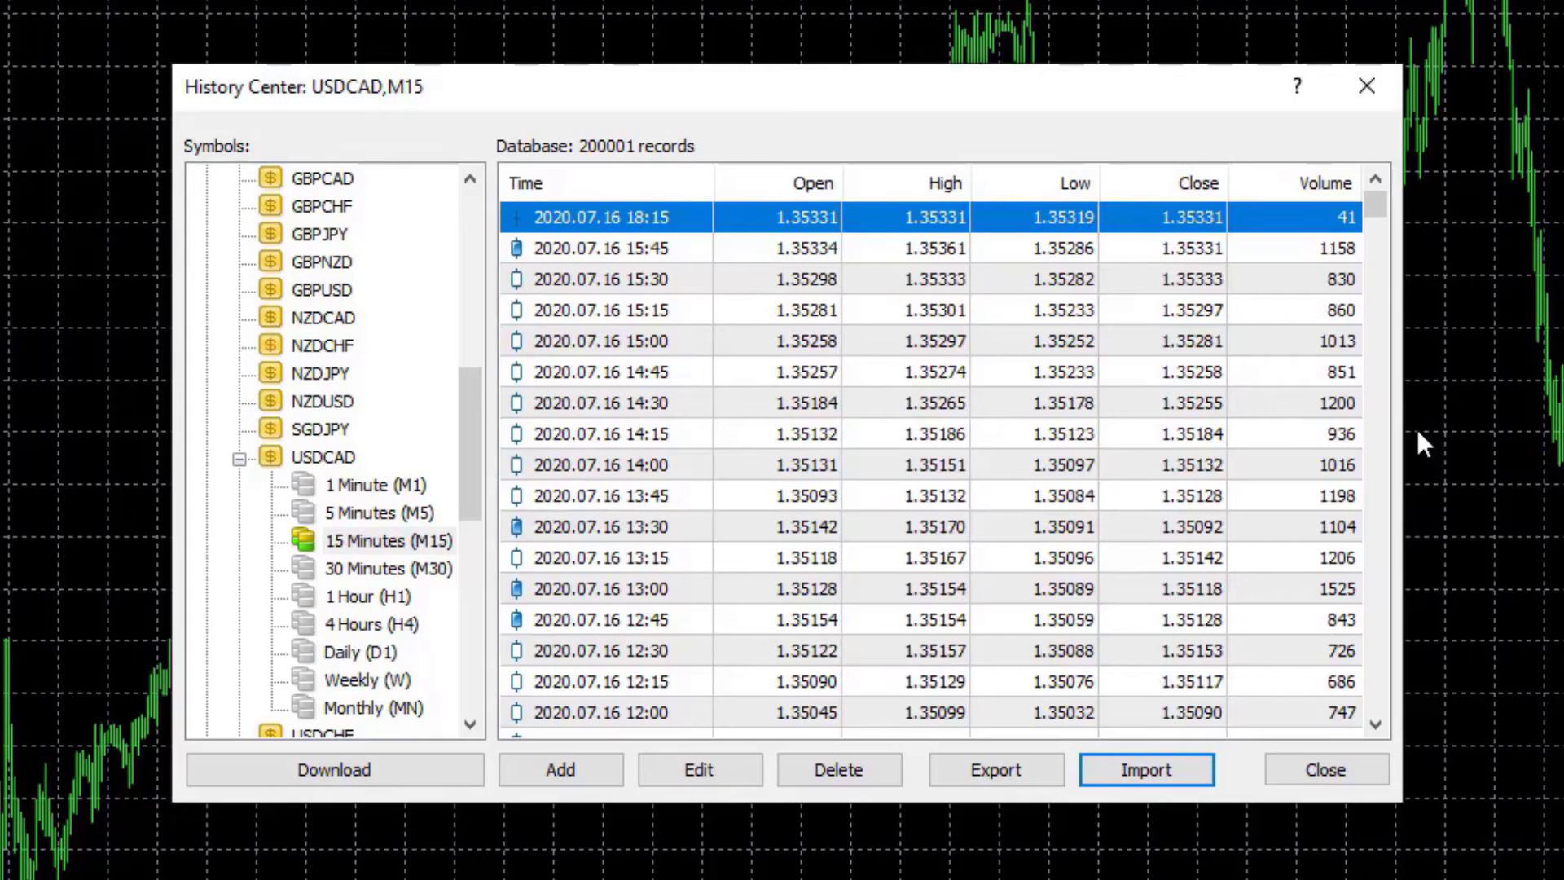
# Close History Center and check the USDCAD M15 chart with the crosshair, confirming history back to July 2012
pyautogui.click(1303, 773)
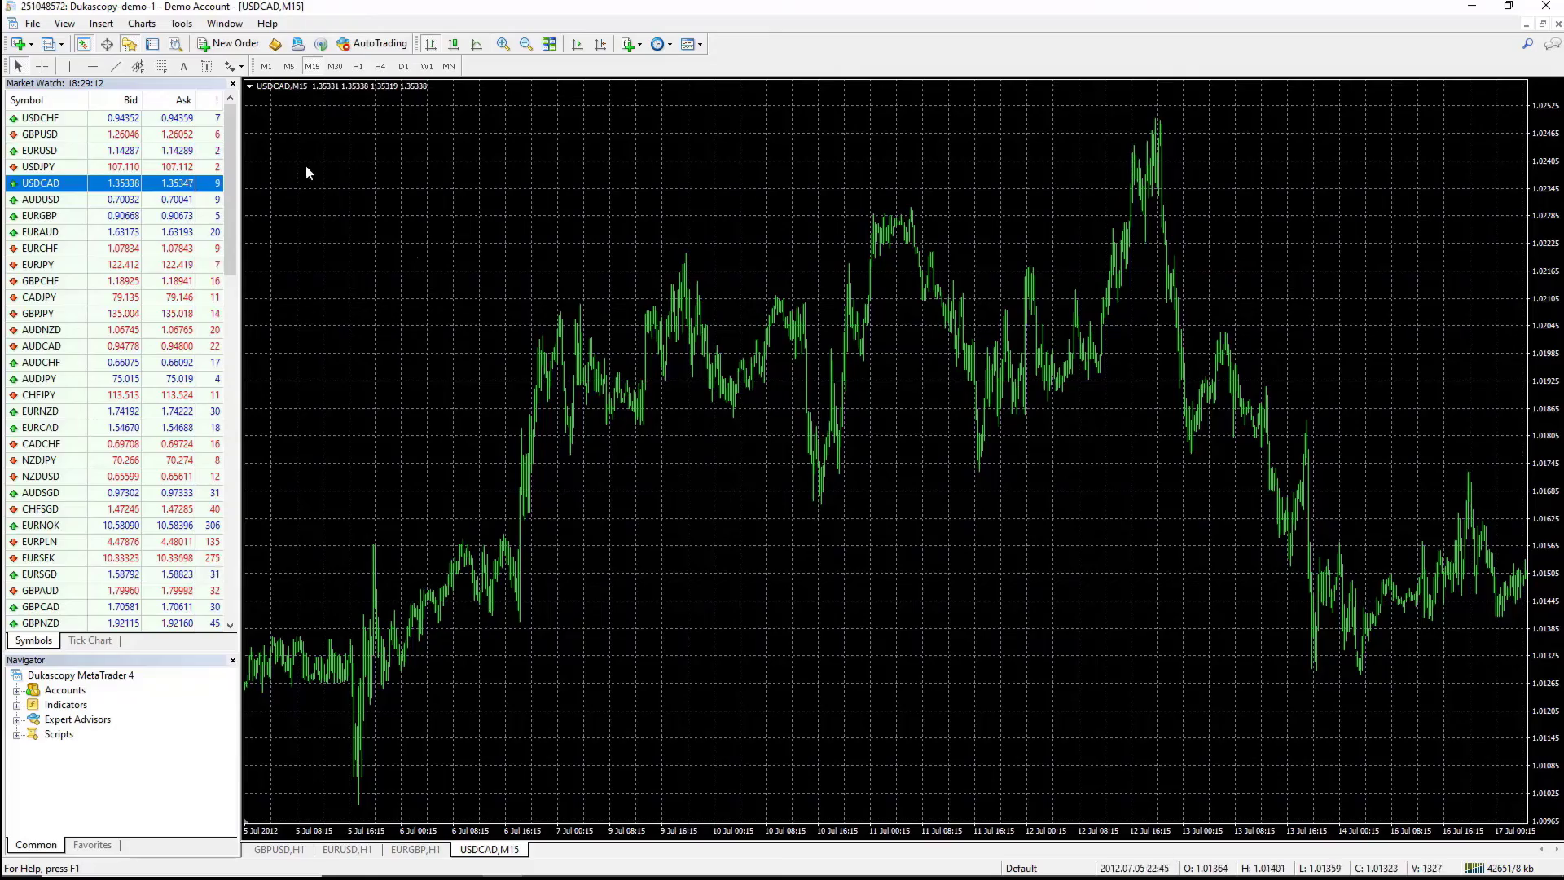
pyautogui.click(45, 59)
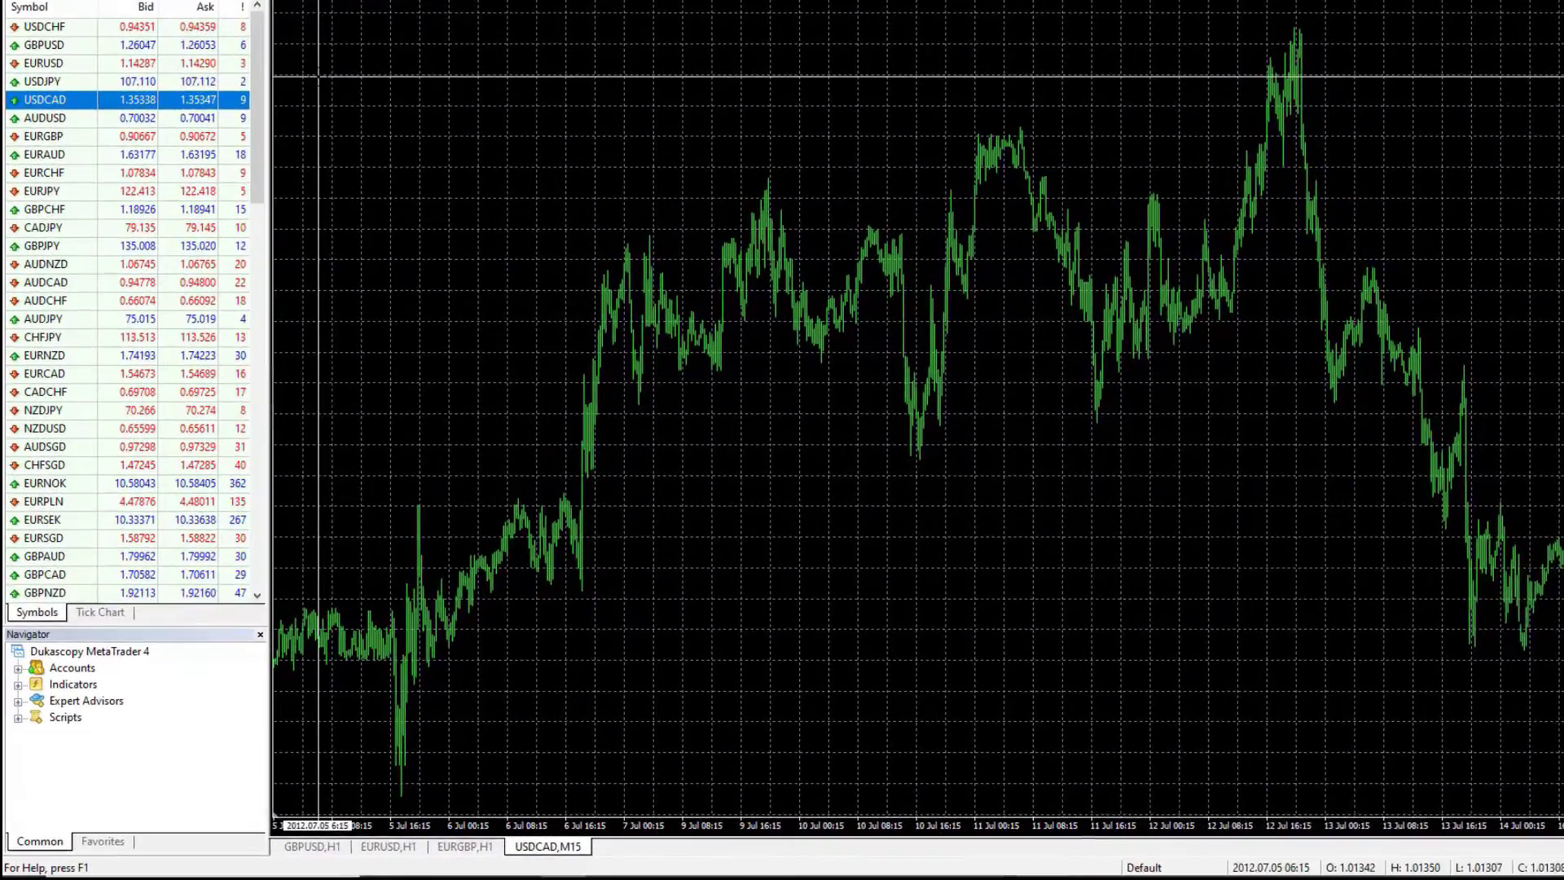